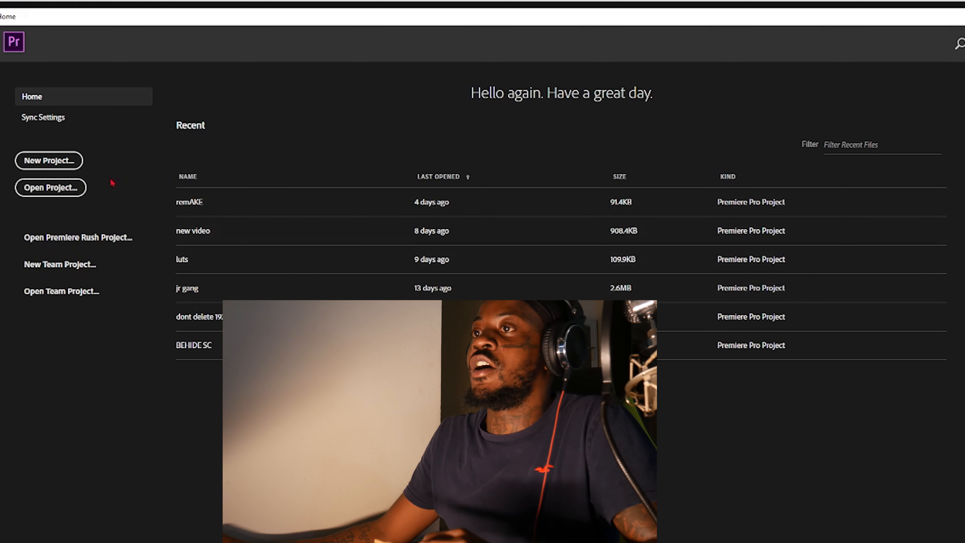
Step: Start a new project and name it "jr vlog video"
left_click(64, 160)
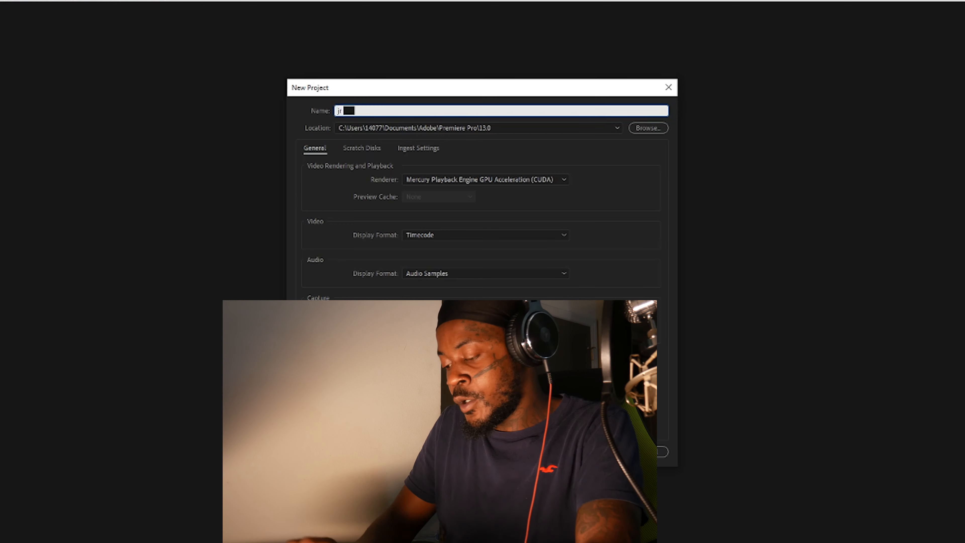
type("jr vlog ")
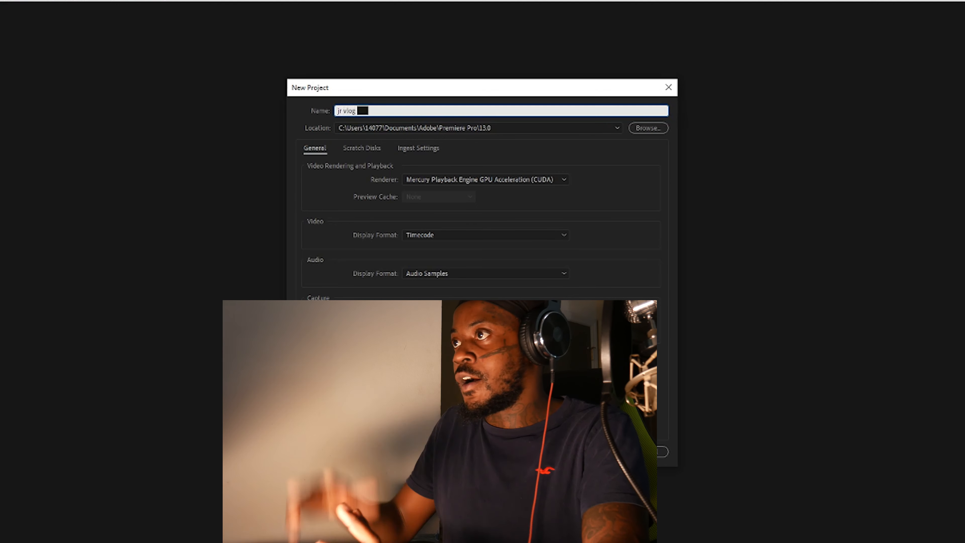
type("v")
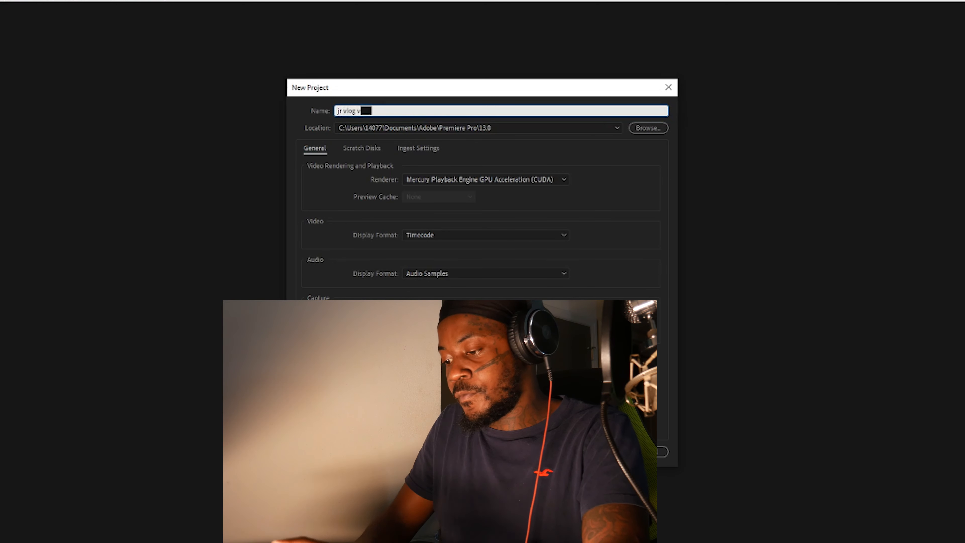
type("ideo")
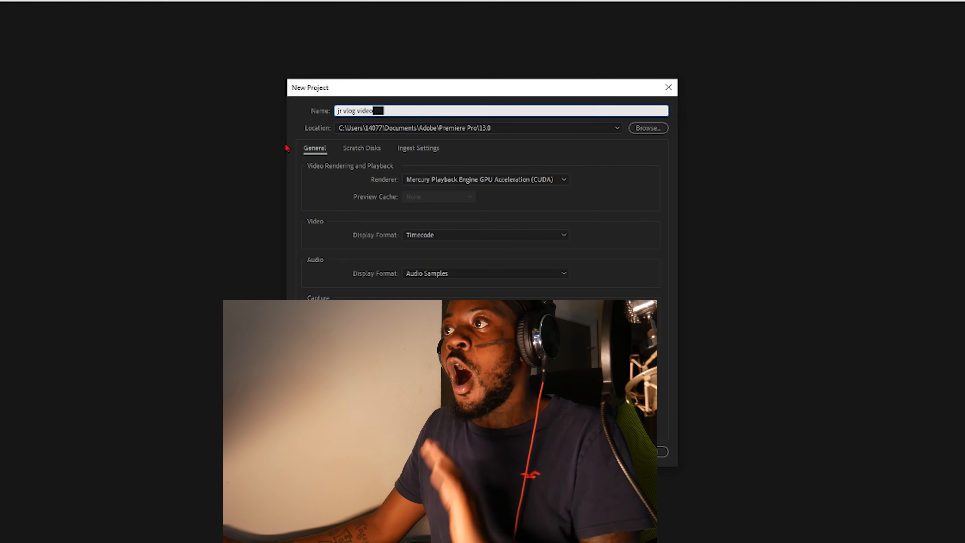
Step: Set the new project's save location to the I: drive
left_click(371, 129)
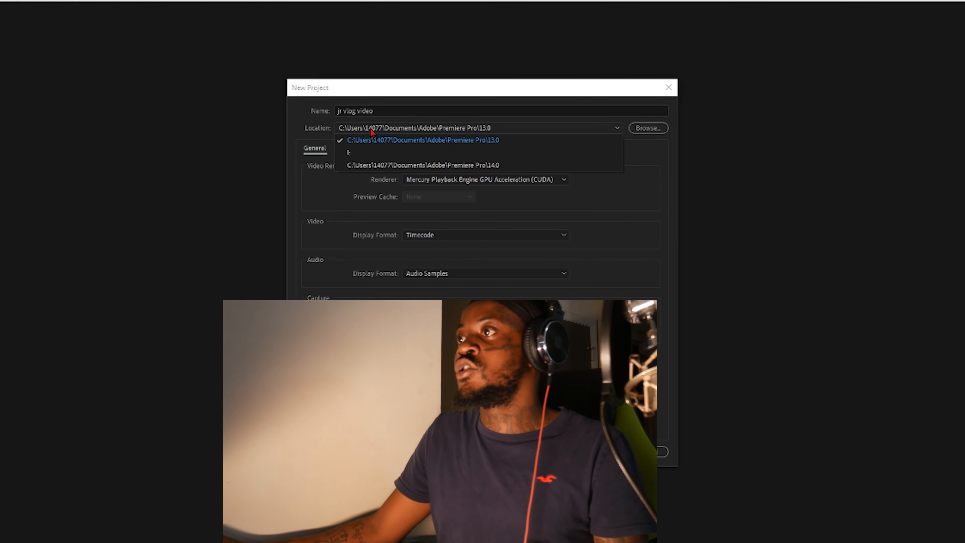
left_click(370, 152)
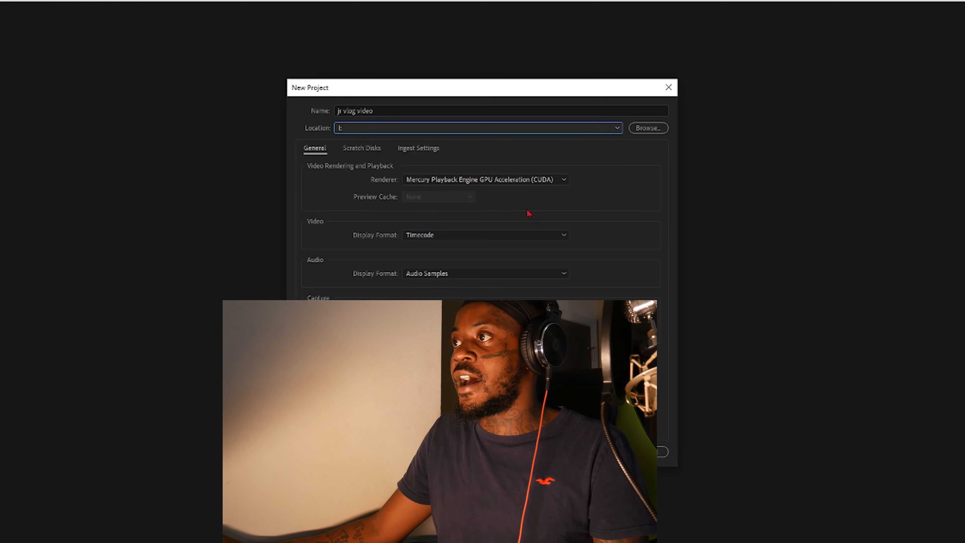
left_click(371, 129)
left_click(373, 131)
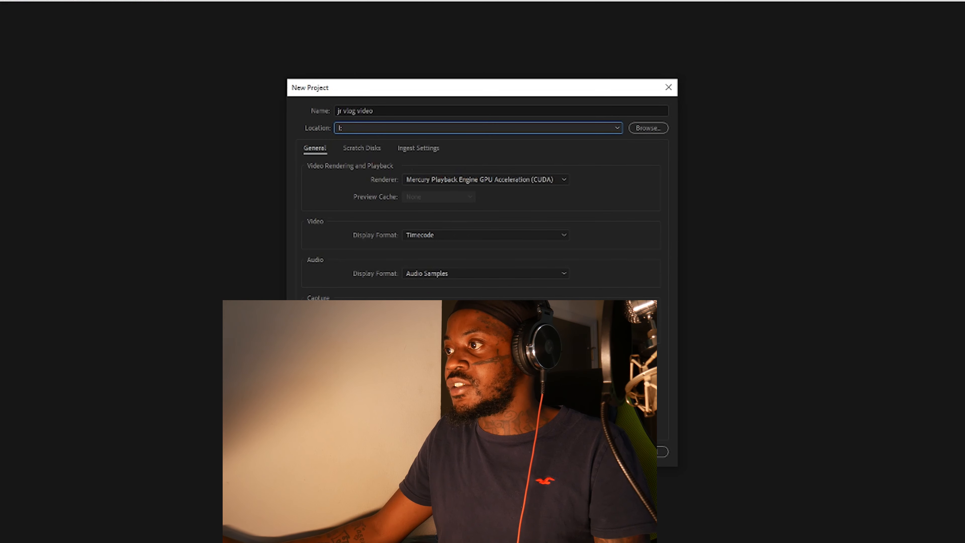
left_click(365, 154)
Step: Review the ingest, scratch disk and general settings of the new project, and create it
left_click(418, 148)
left_click(361, 148)
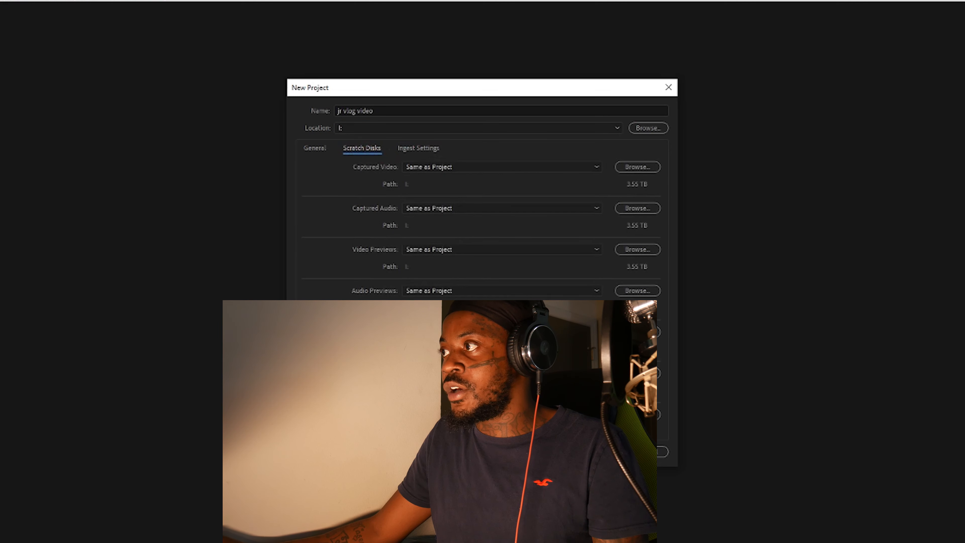
left_click(316, 150)
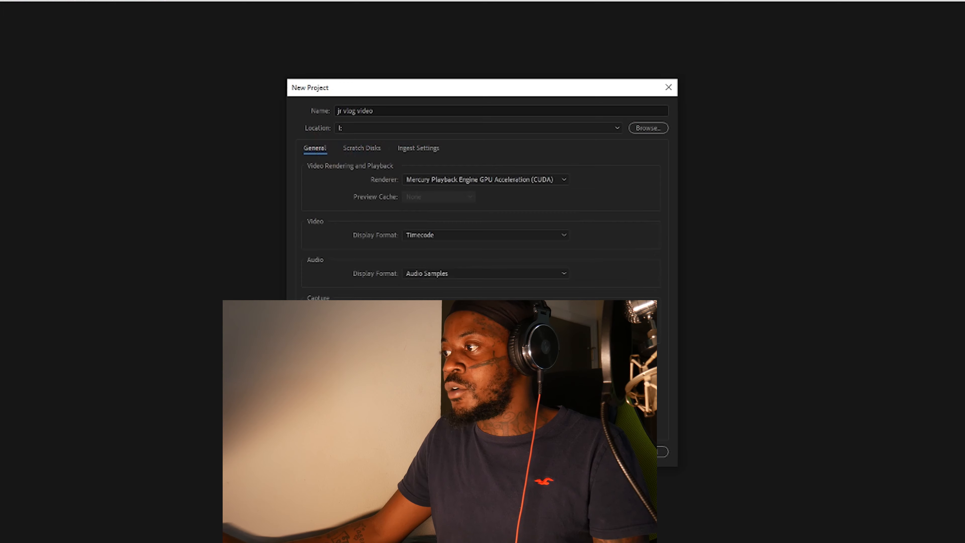
key("Return")
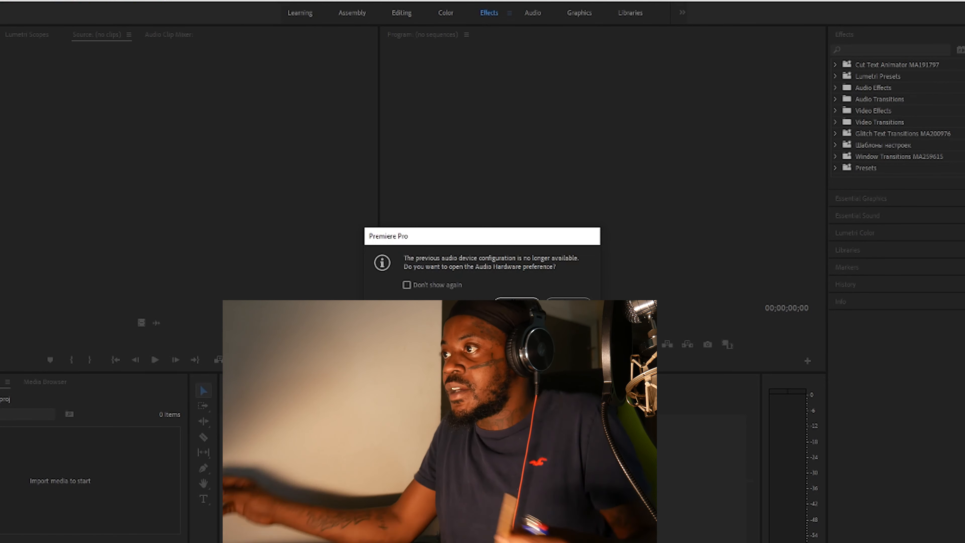
Step: Open the Audio Hardware preferences and set the default output to Speakers (7- AudioBox USB)
left_click(569, 304)
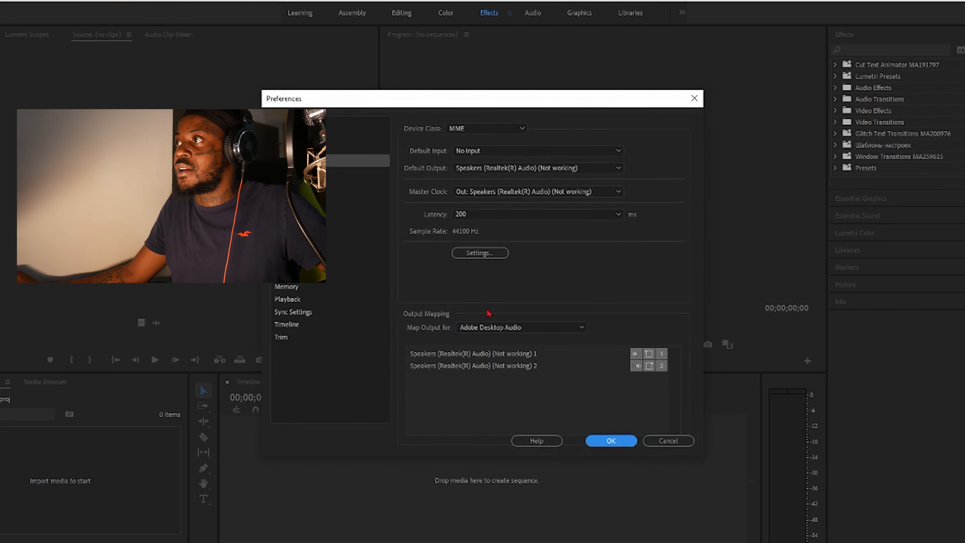
left_click(513, 167)
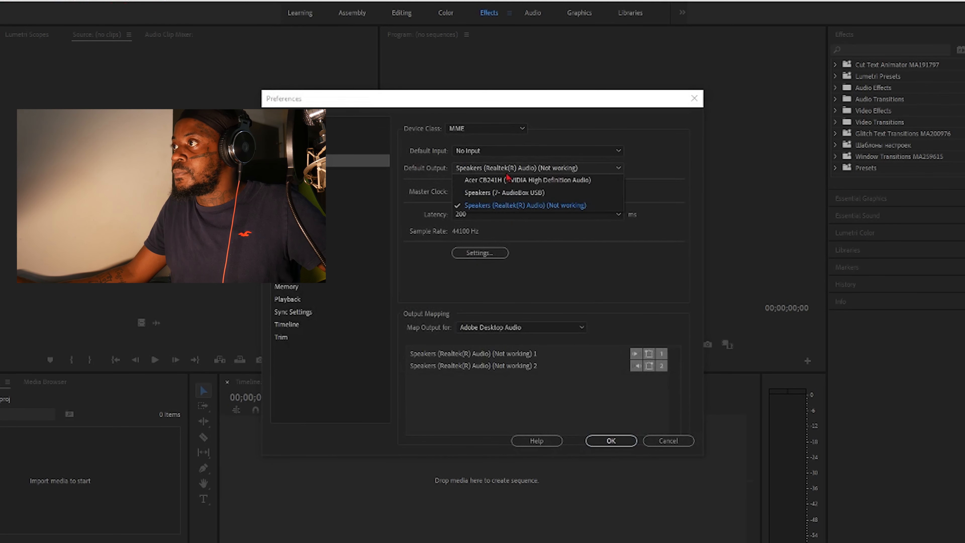
left_click(520, 192)
left_click(533, 303)
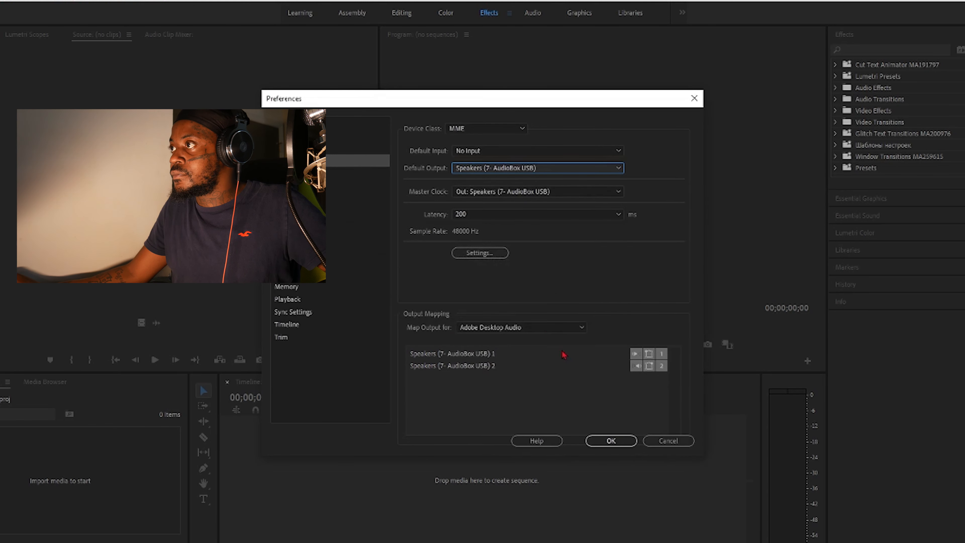
left_click(611, 441)
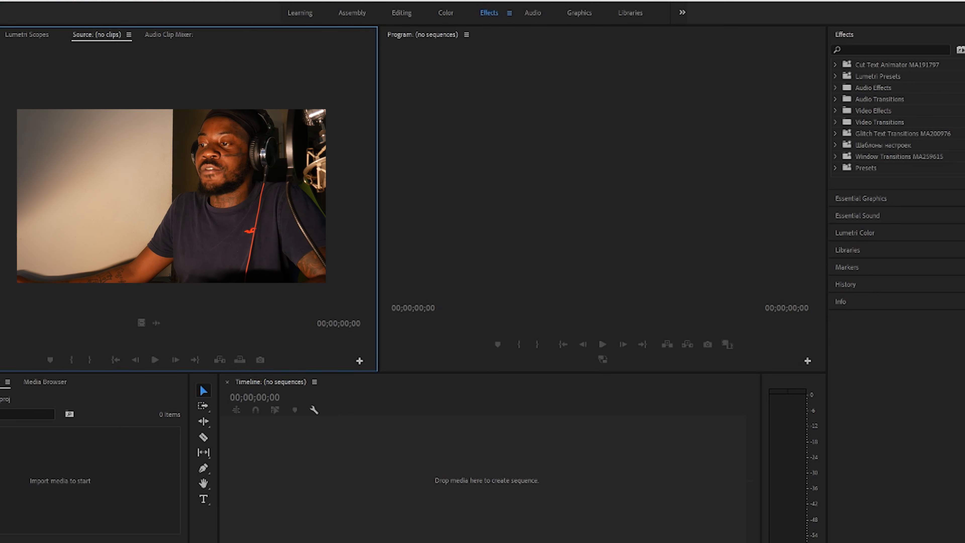
Step: Switch to File Explorer and look through the JR FLASH DR (G:) drive for video clips
left_click(104, 541)
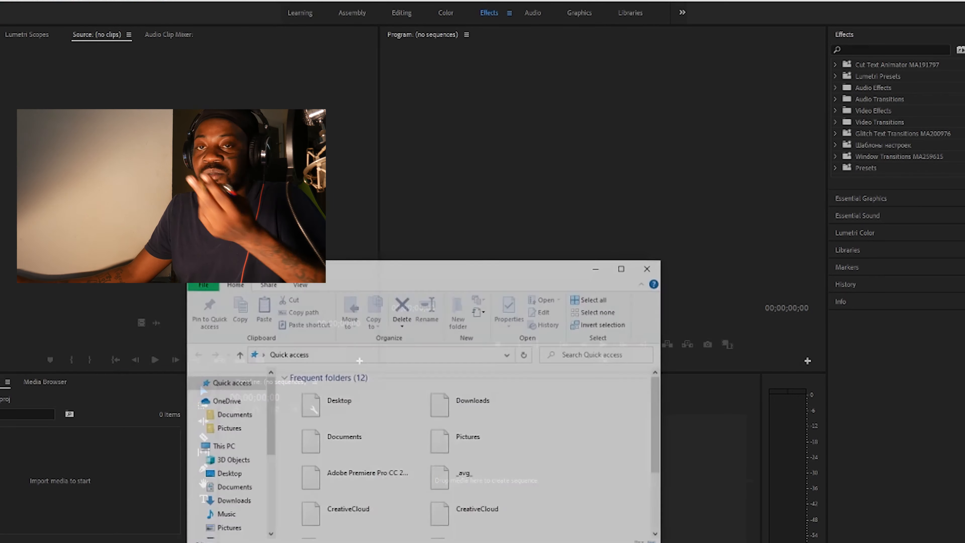
scroll(232, 489, "down", 1)
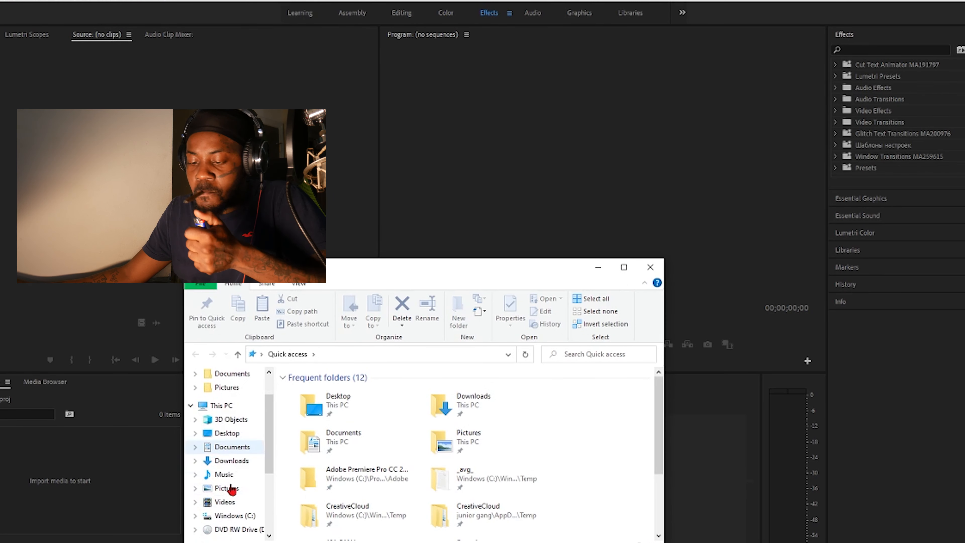
scroll(231, 490, "down", 2)
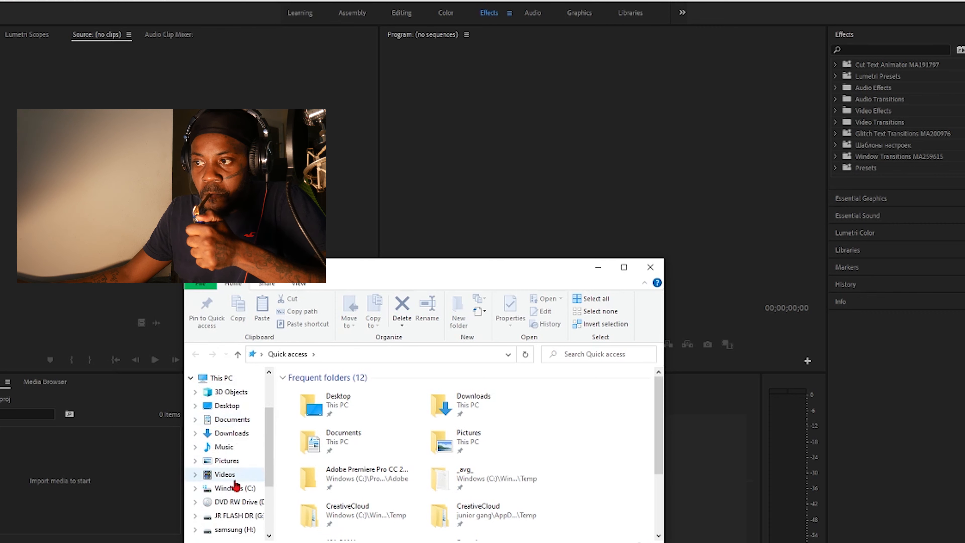
scroll(251, 505, "down", 1)
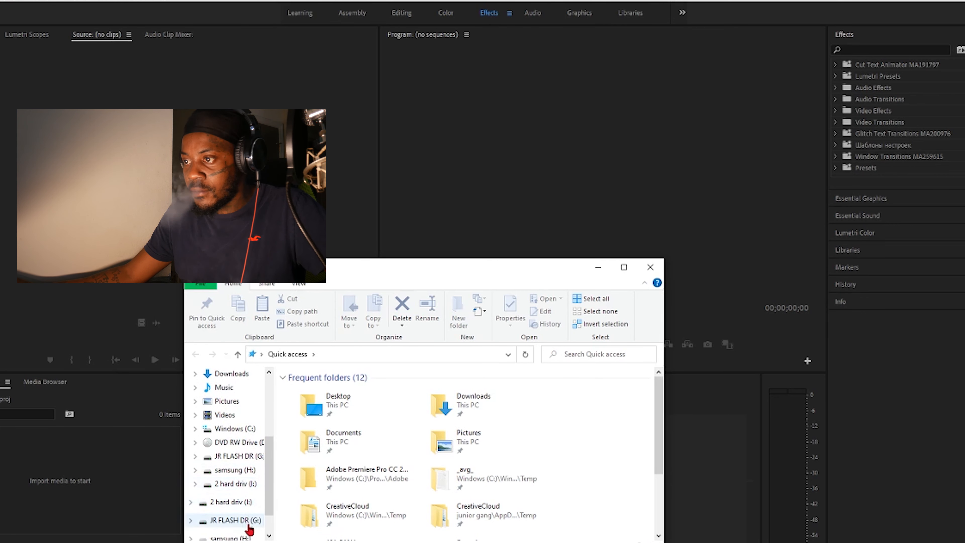
scroll(244, 513, "down", 2)
left_click(237, 493)
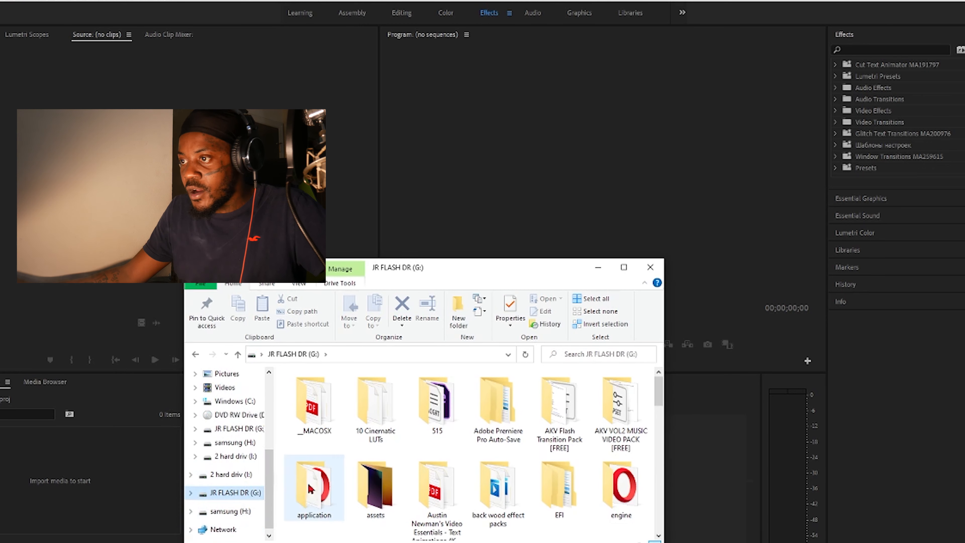
scroll(437, 486, "down", 6)
scroll(475, 481, "down", 2)
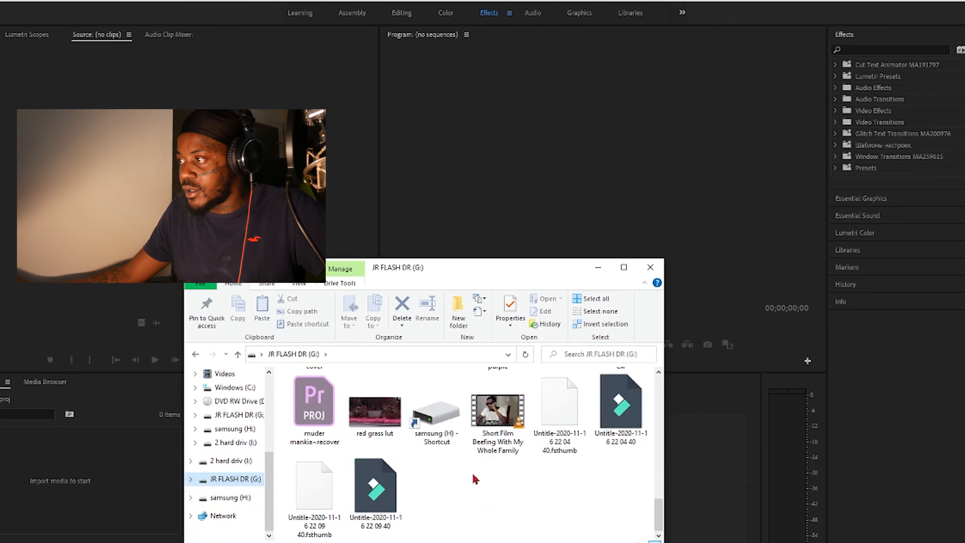
Step: Look for footage on the 2 hard driv (I:) drive in a maximized window, and recheck the JR FLASH DR (G:) drive
scroll(465, 480, "up", 2)
left_click(231, 460)
scroll(380, 416, "down", 2)
scroll(381, 417, "down", 3)
left_click(624, 267)
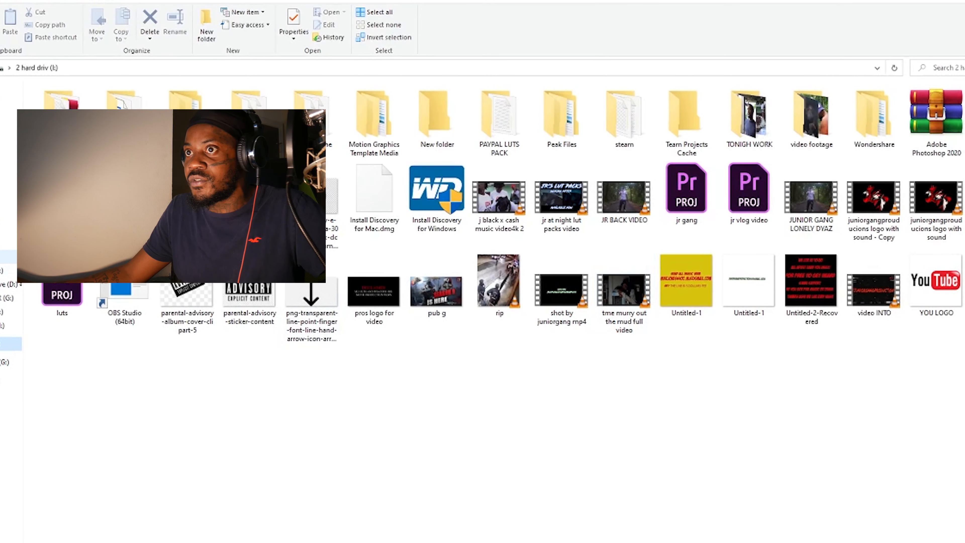
left_click(9, 298)
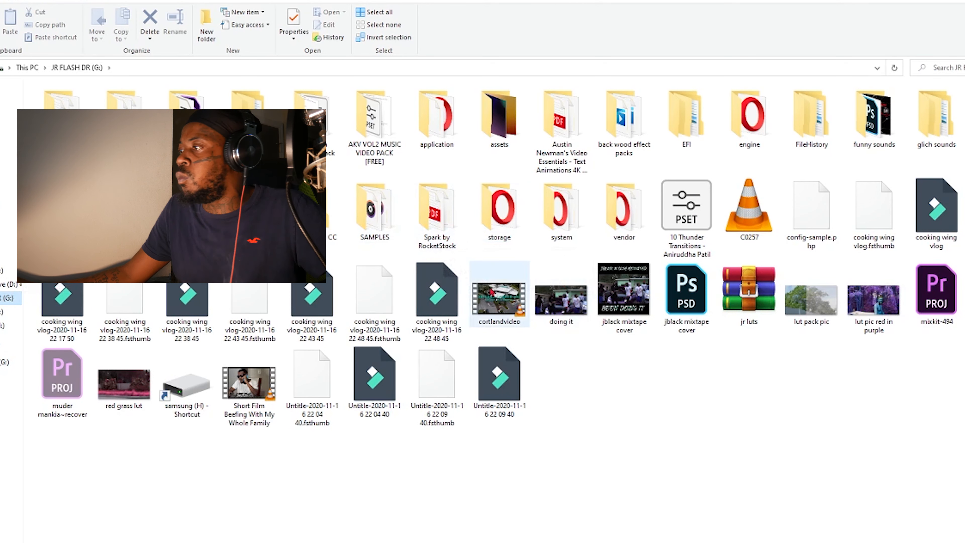
Step: Import the C0032 and C0025 clips from the jr clips folder on the samsung (H:) drive into the Premiere Pro project
left_click(3, 312)
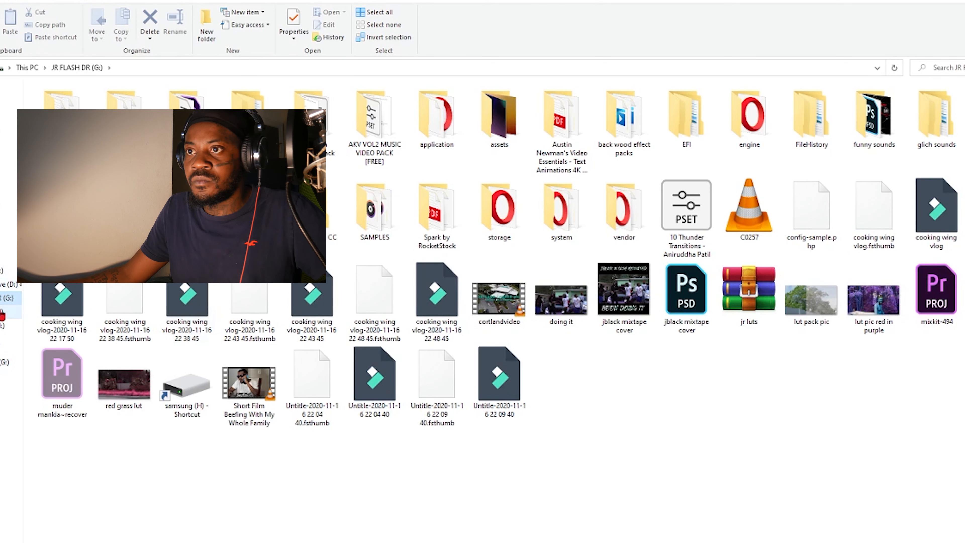
double_click(72, 212)
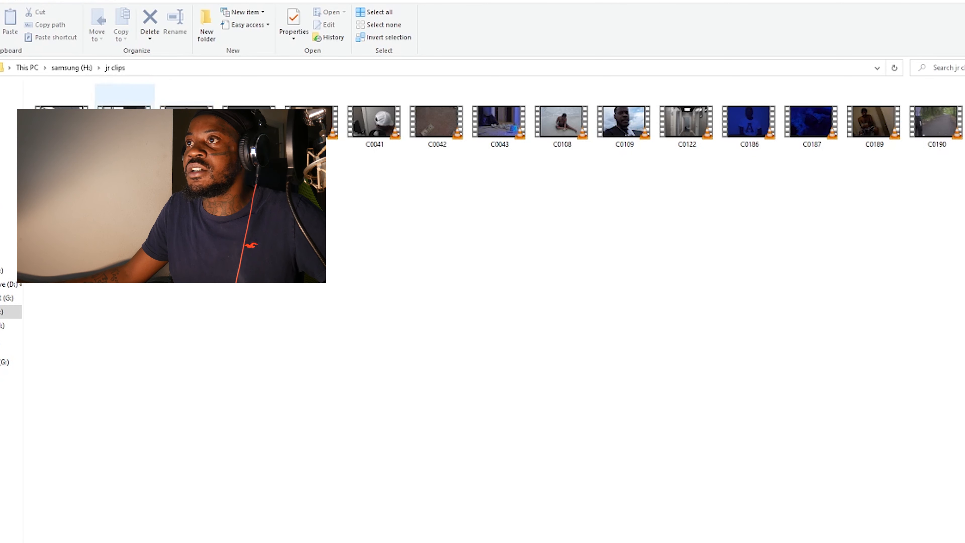
left_click(125, 124)
left_click(187, 124)
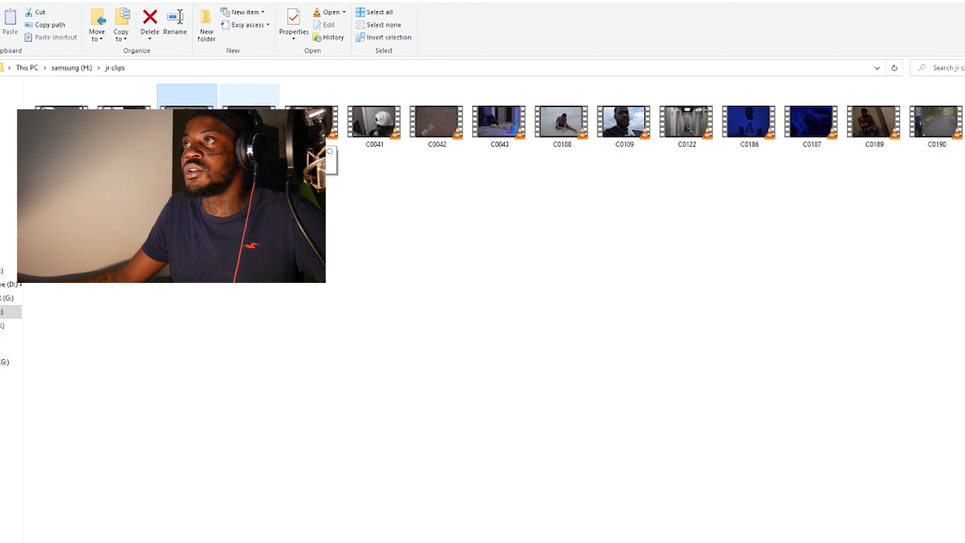
left_click(249, 127)
left_click_drag(365, 536, 86, 492)
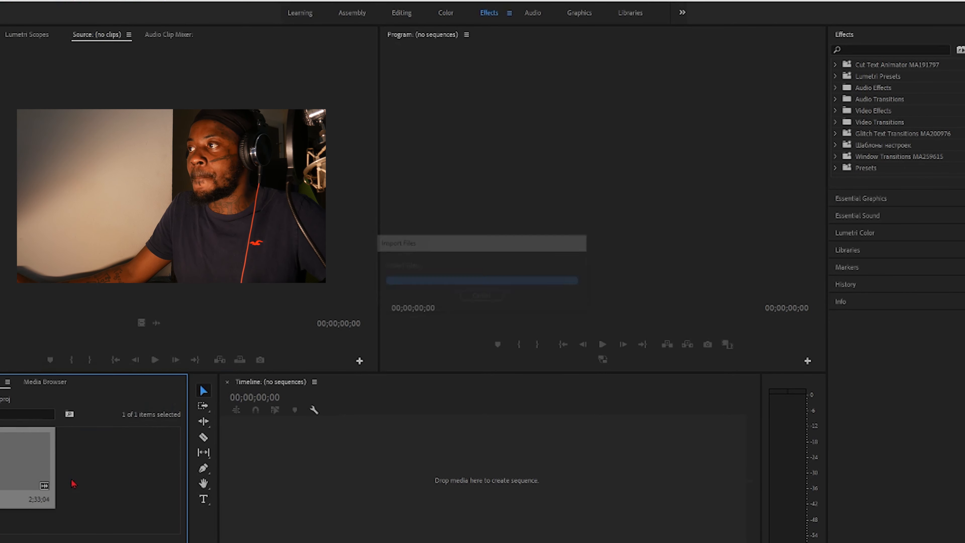
left_click(245, 541)
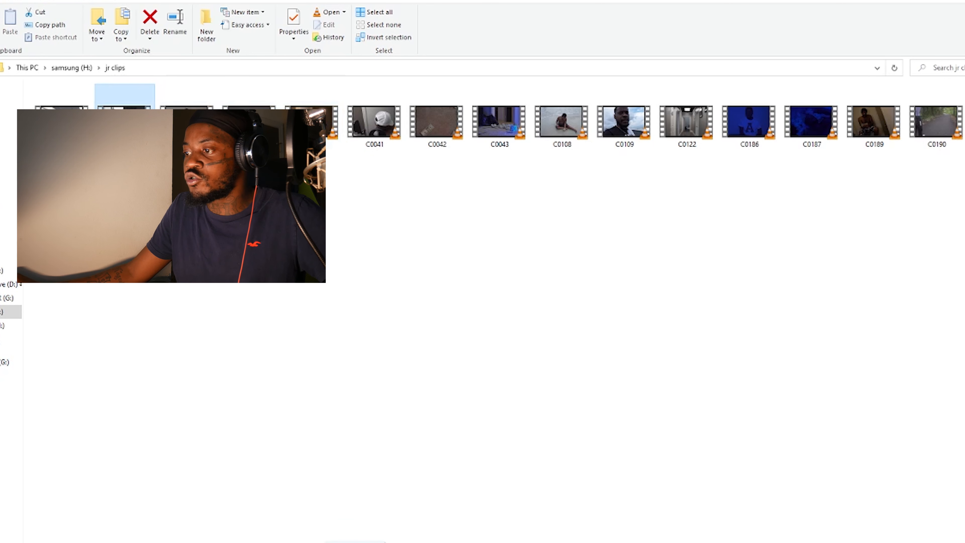
left_click_drag(401, 532, 95, 492)
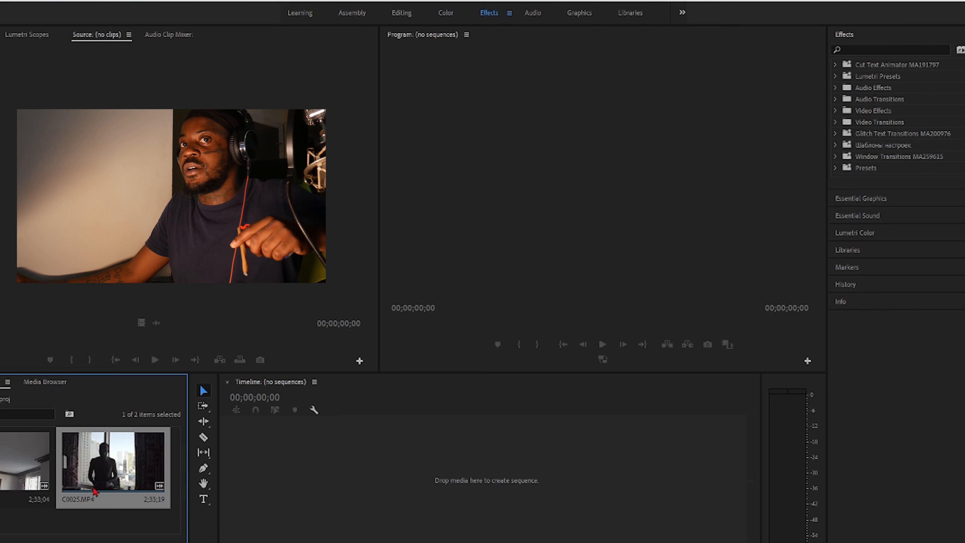
Step: Activate the Type tool and create a sequence by placing the C0032 clip on the empty timeline
left_click(19, 464)
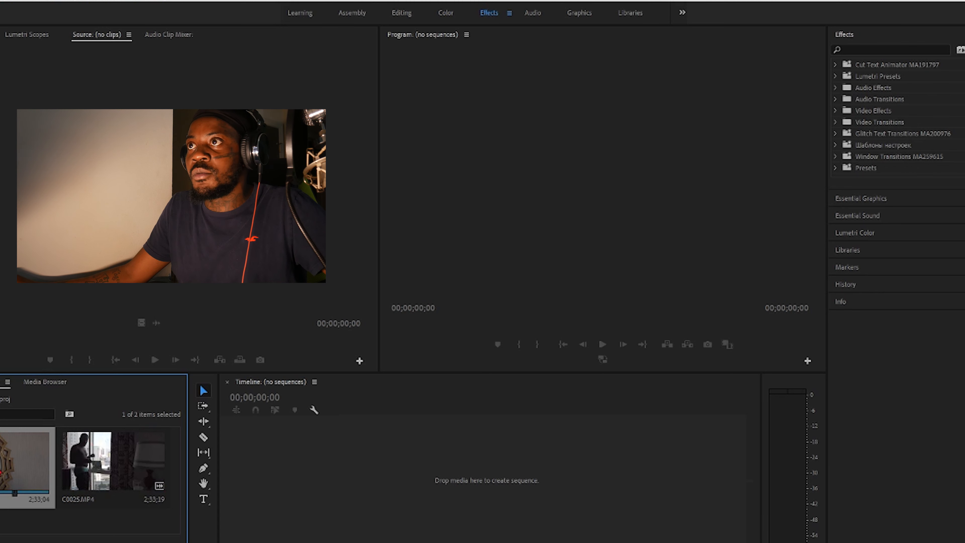
left_click_drag(2, 466, 27, 491)
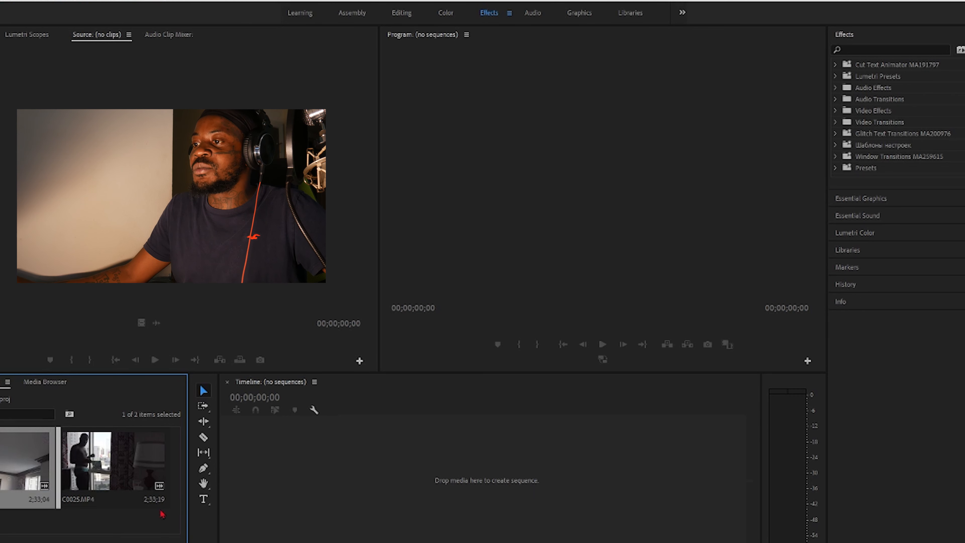
left_click(203, 498)
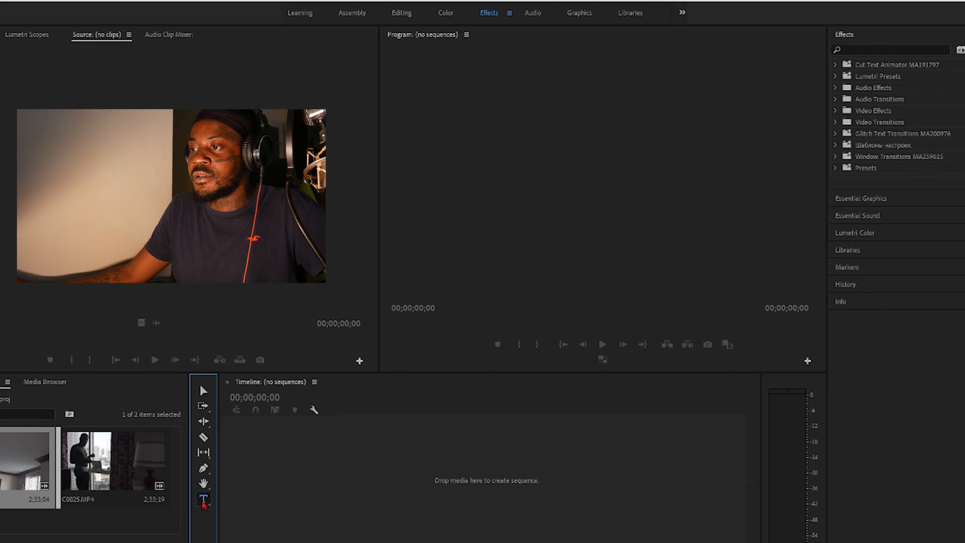
left_click(335, 499)
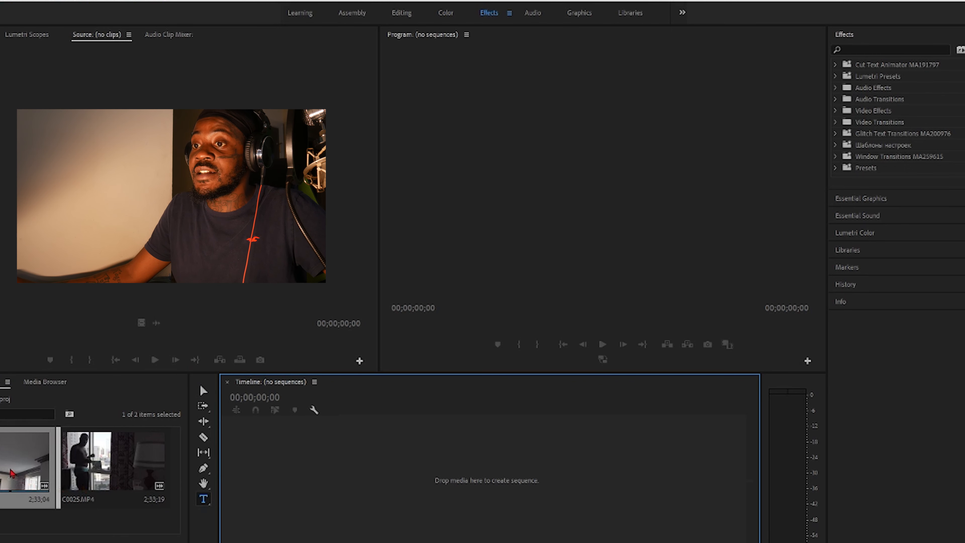
left_click_drag(11, 471, 438, 474)
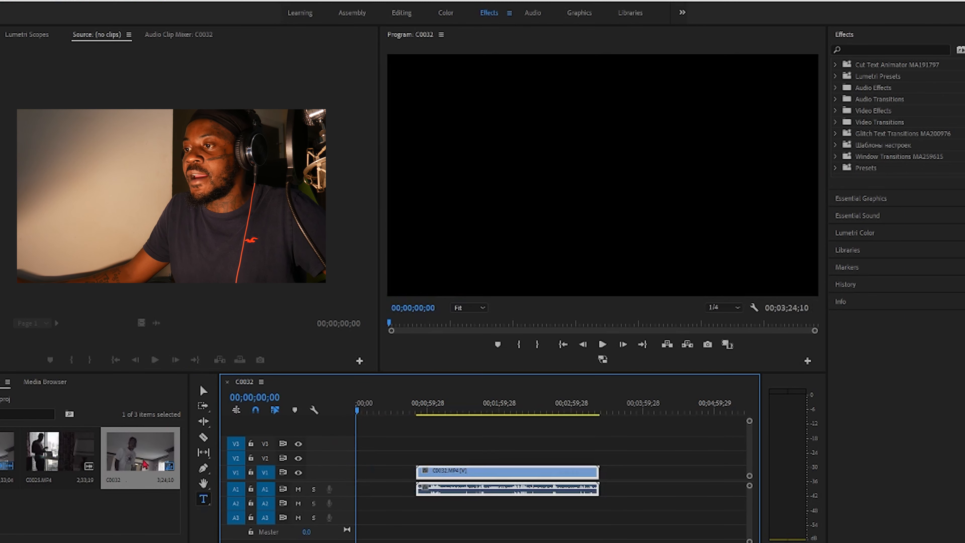
Step: Add a text title reading "JUNIORGANGENT BCK" to the program picture at the start of the sequence
left_click(519, 196)
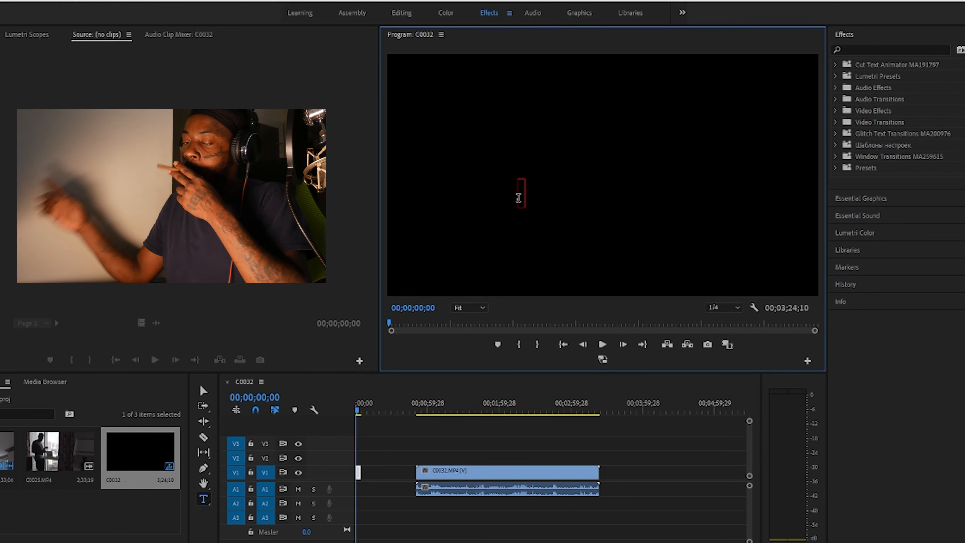
type("jr")
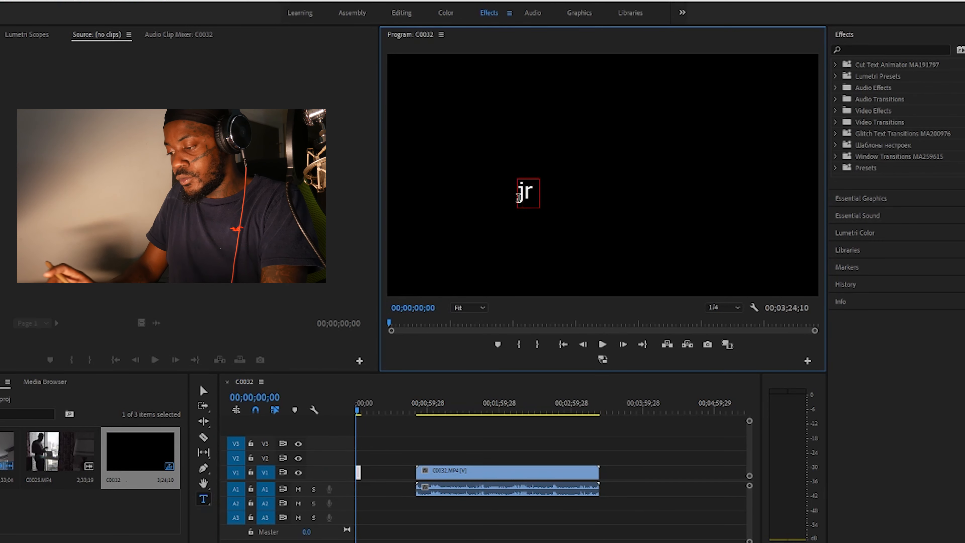
key("BackSpace")
key("BackSpace")
type("JUNIORGANG")
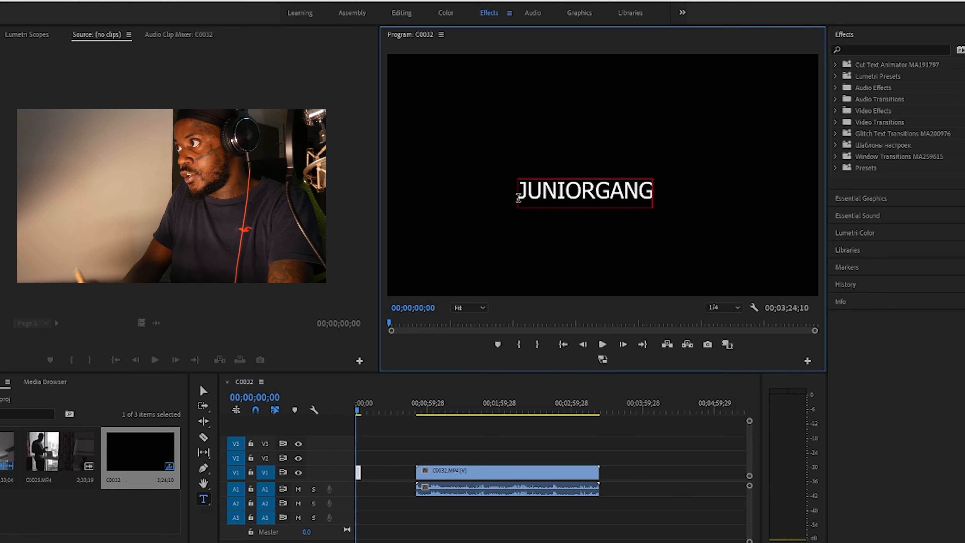
type("ENT BCK")
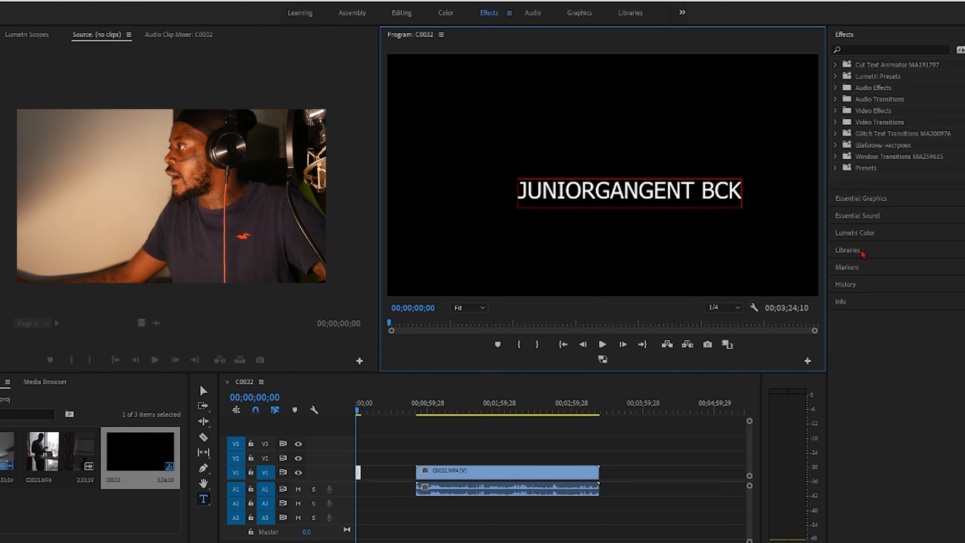
Step: Show the Essential Graphics settings for the title and centre it horizontally and vertically in the frame
left_click(869, 216)
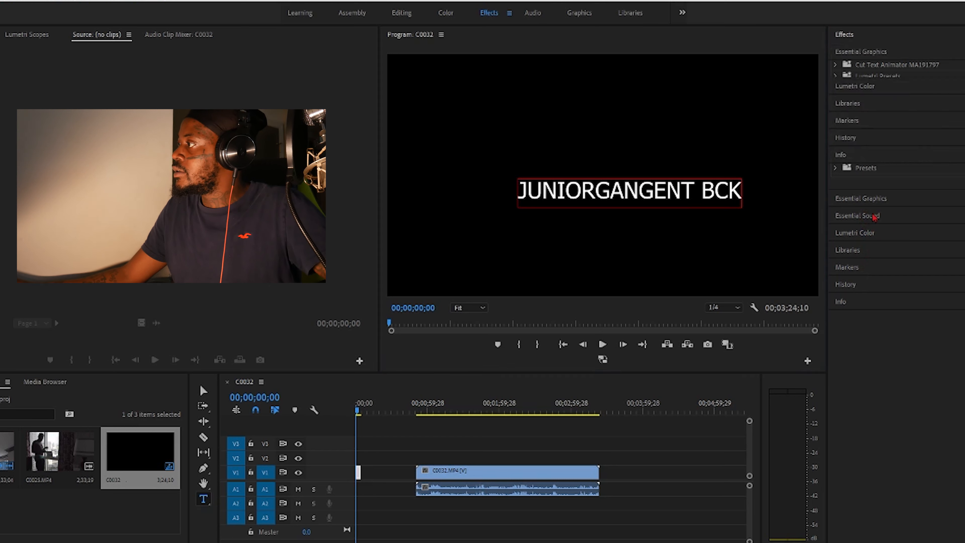
left_click(874, 52)
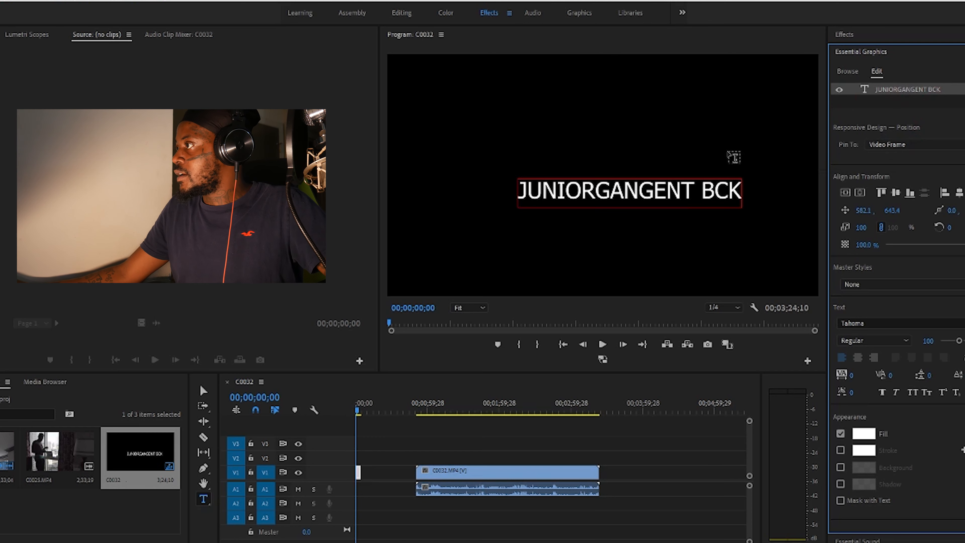
left_click(856, 193)
left_click(860, 193)
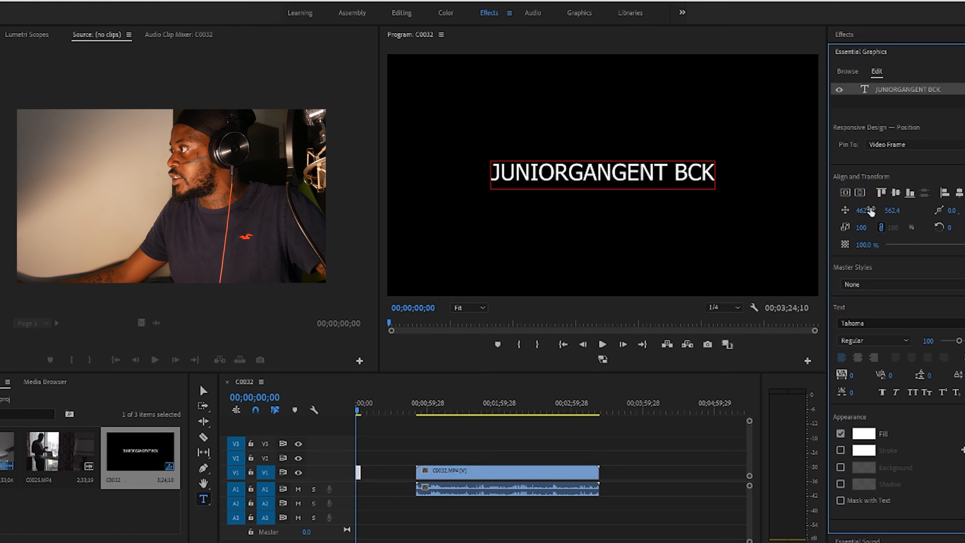
left_click_drag(896, 216, 861, 202)
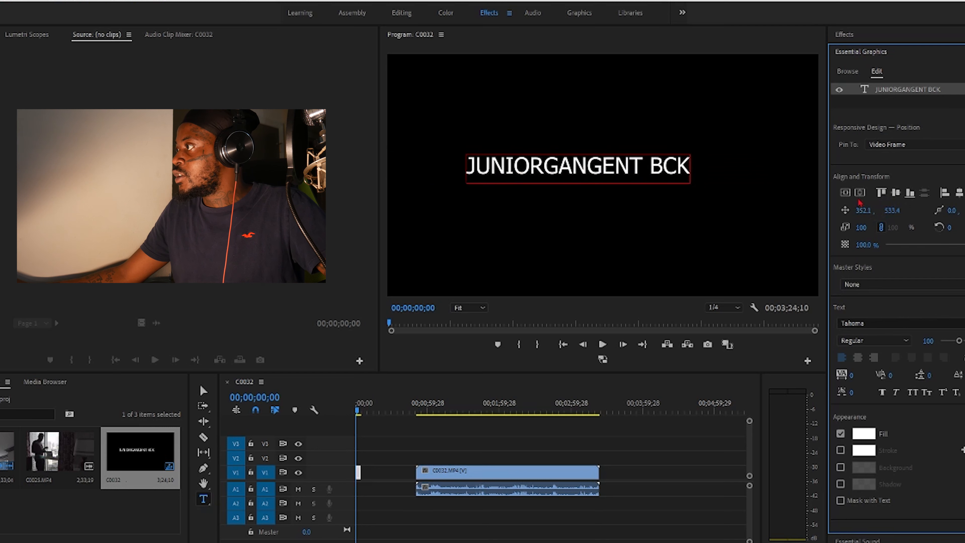
left_click(844, 192)
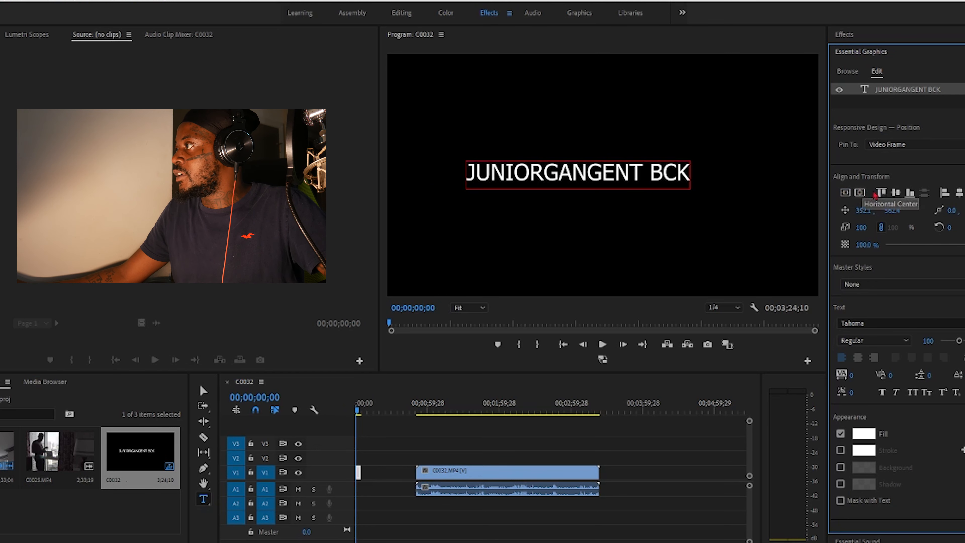
Step: Try to change the title's fill colour to red CC2222
left_click(864, 436)
left_click(555, 418)
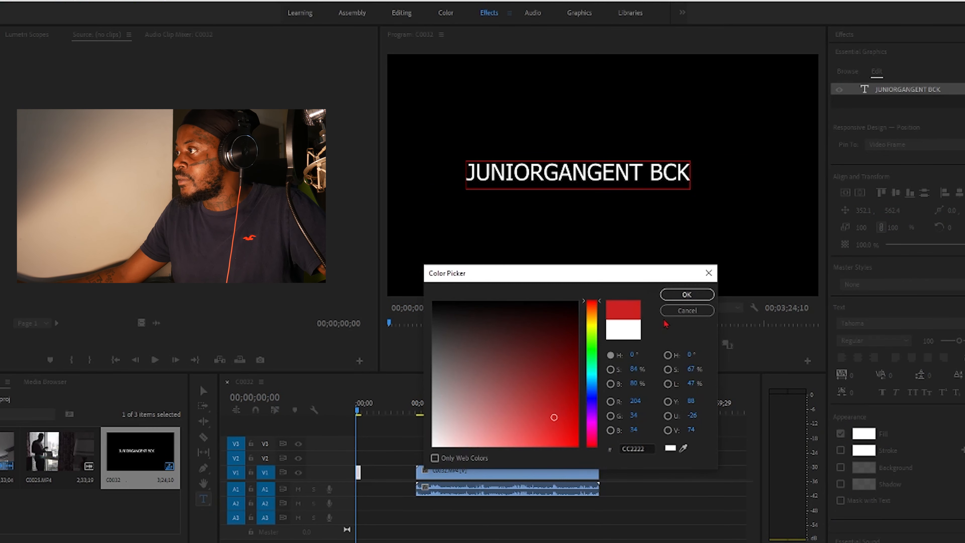
left_click(687, 294)
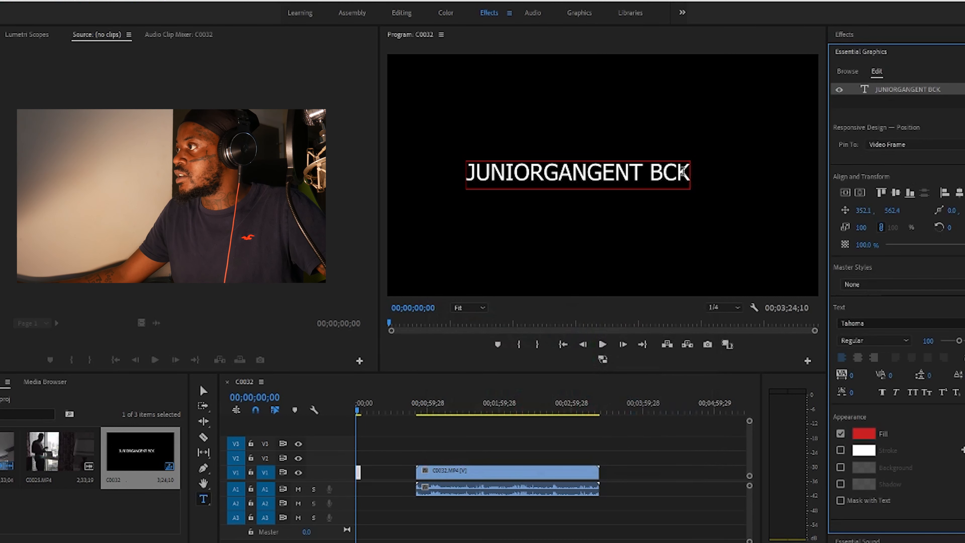
Step: Select the whole title text, set its fill to dark red AF0505, and deselect it with the Selection tool
left_click(685, 172)
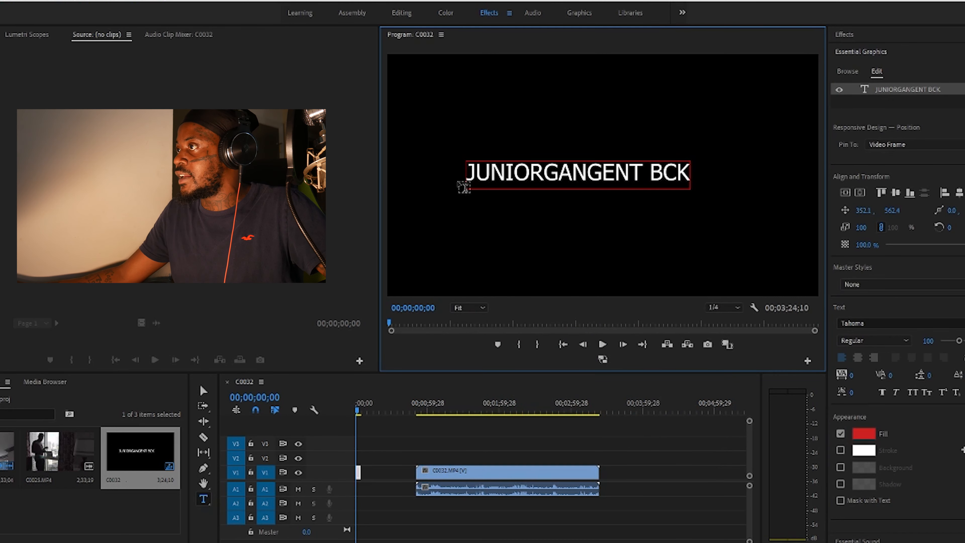
left_click_drag(468, 163, 725, 181)
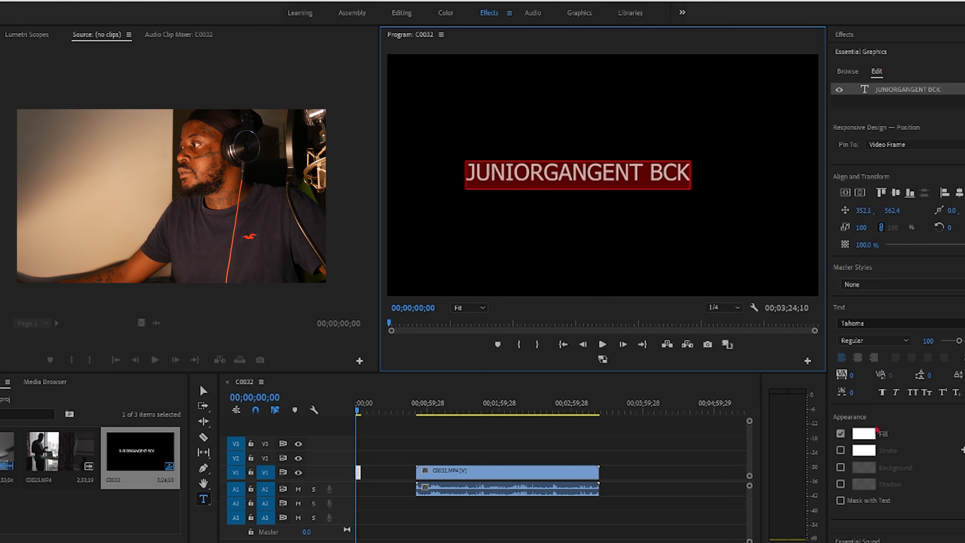
left_click(864, 434)
left_click(573, 401)
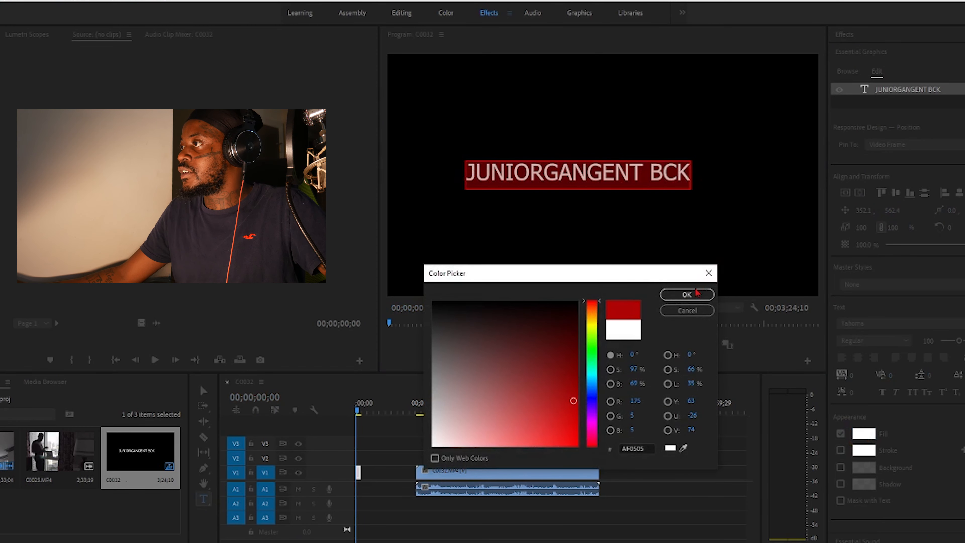
left_click(686, 295)
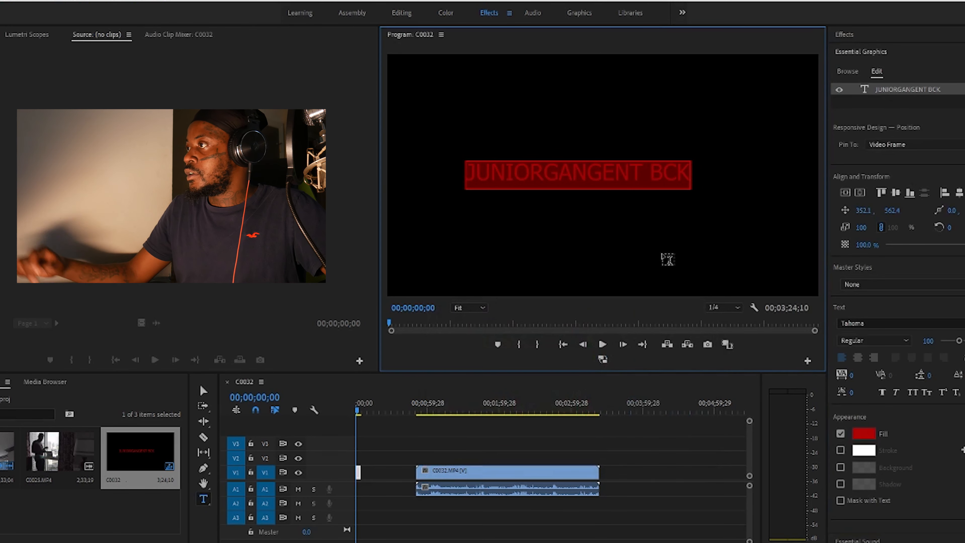
left_click(203, 390)
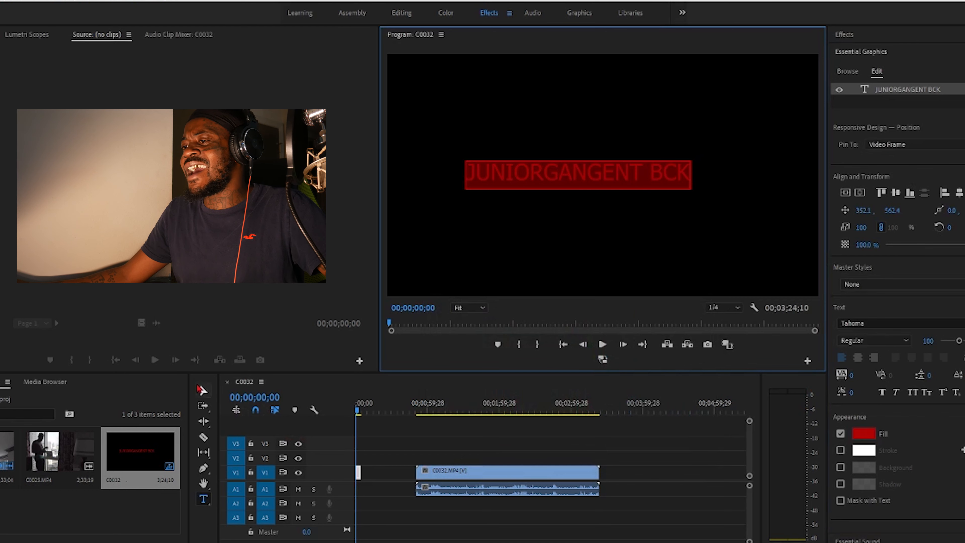
left_click(538, 251)
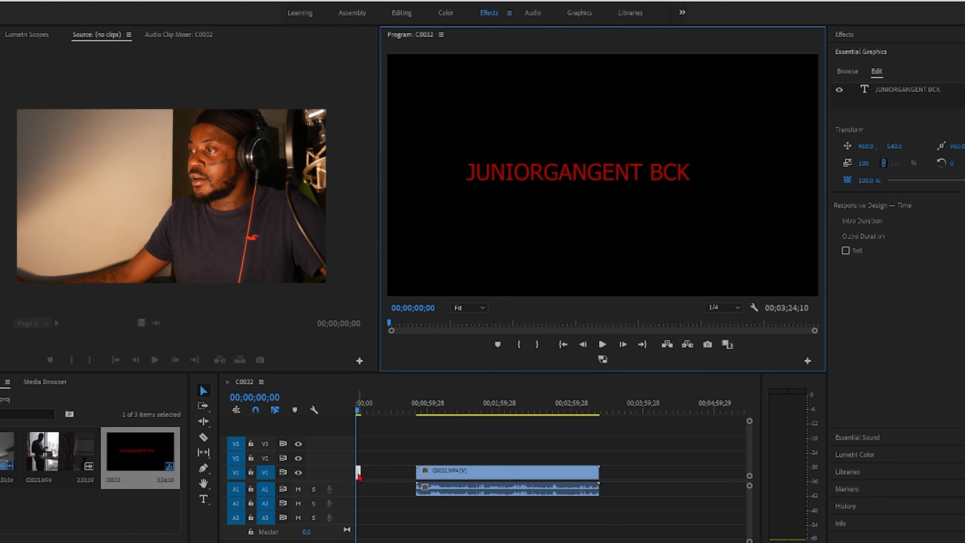
Step: Apply the default transition to the start of the title clip and play it back briefly
left_click_drag(741, 542, 448, 542)
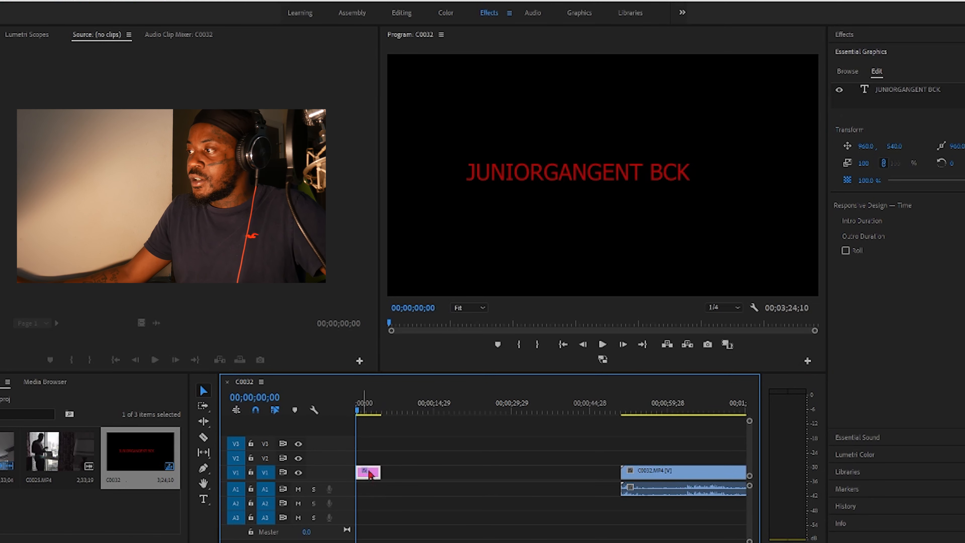
left_click(654, 412)
key("Home")
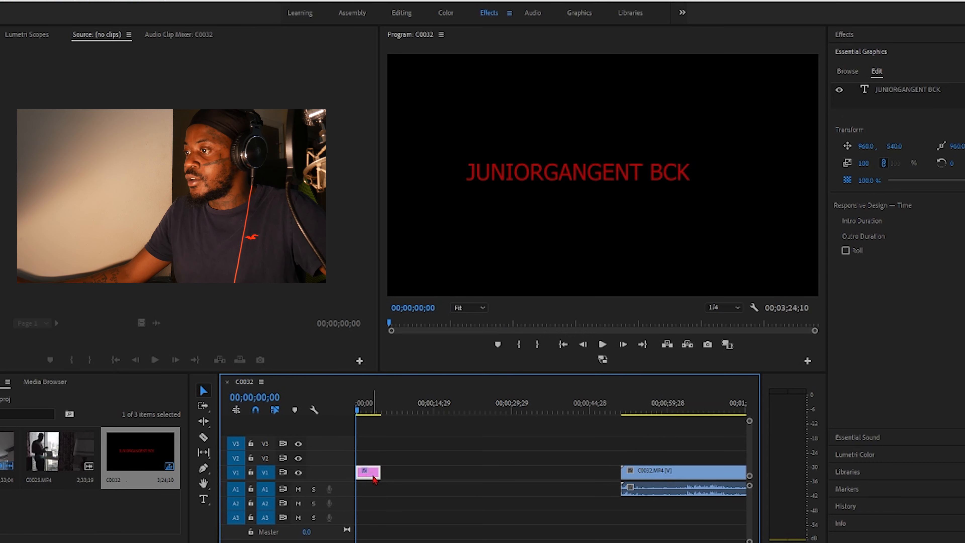
left_click(360, 473)
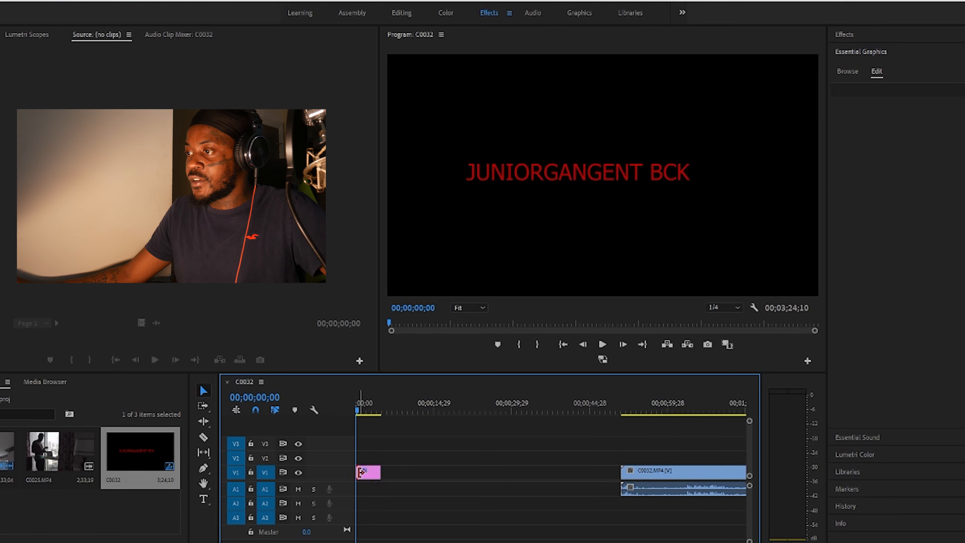
right_click(361, 472)
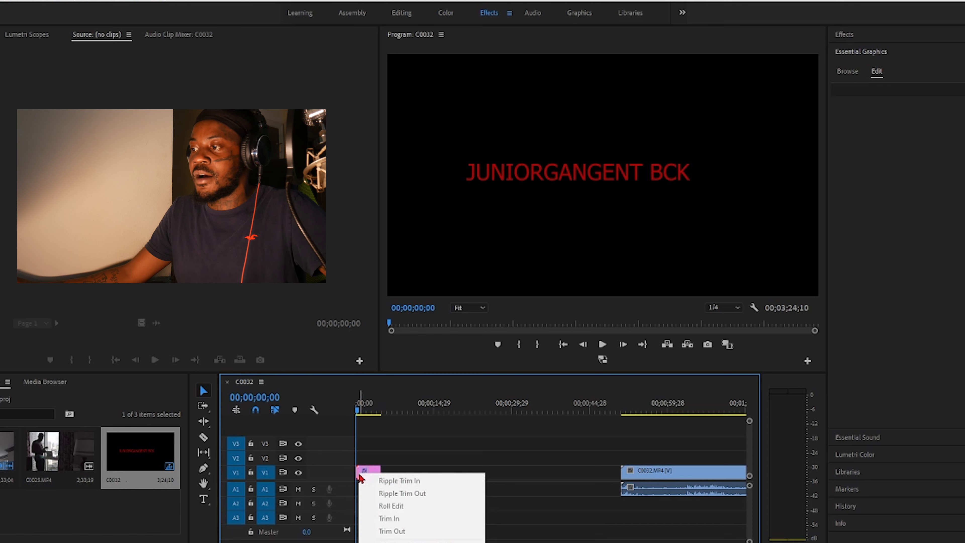
left_click(421, 542)
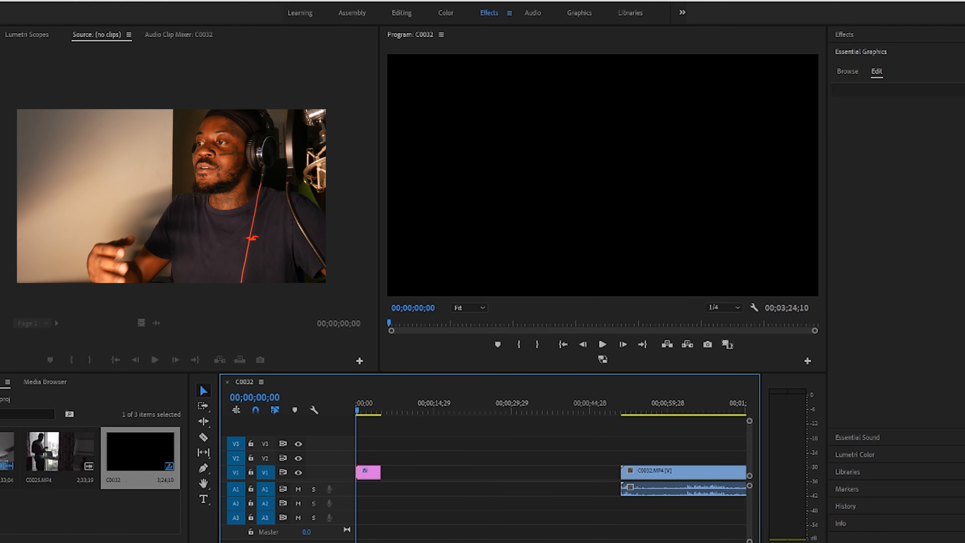
key("space")
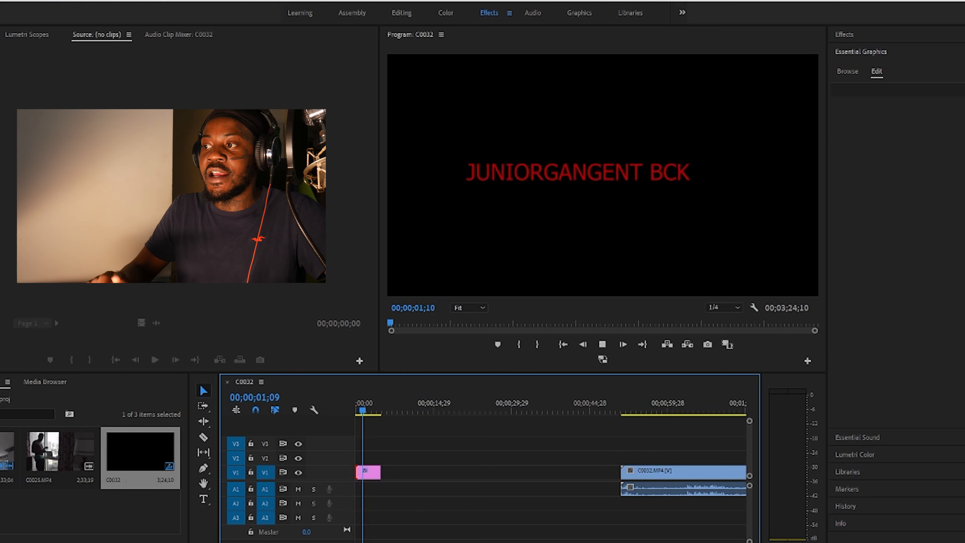
key("space")
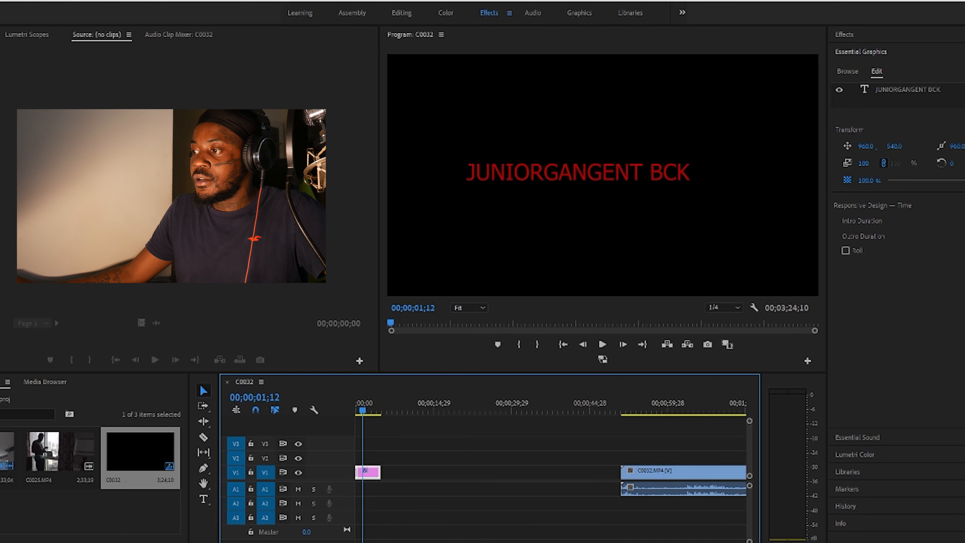
Step: Remove the transition from the start of the title clip and return the playhead to the sequence start
left_click_drag(498, 541, 381, 540)
left_click(363, 480)
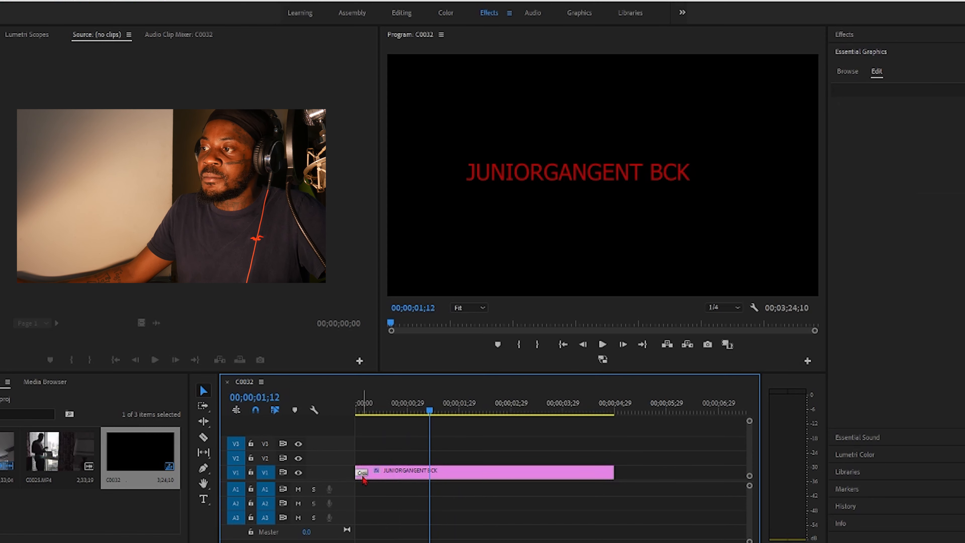
left_click(412, 477)
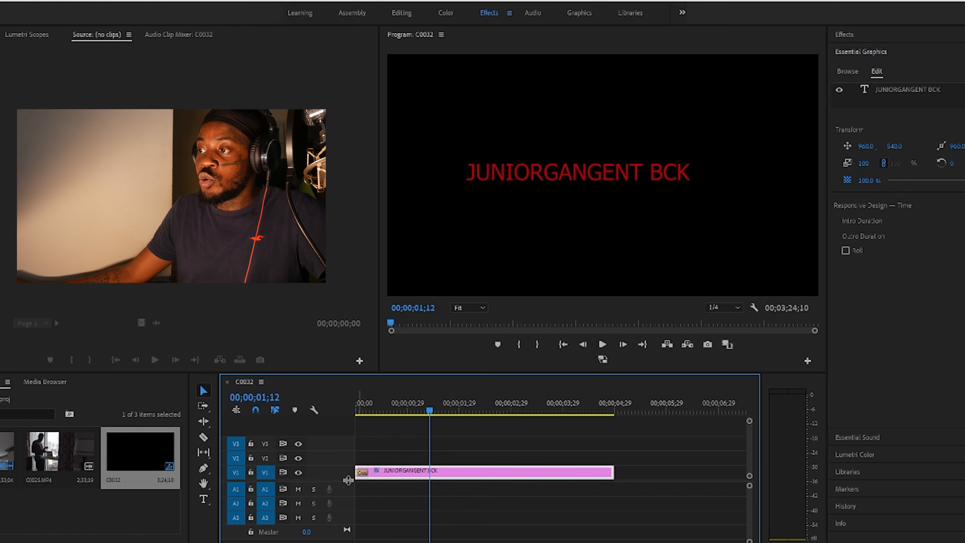
left_click(363, 476)
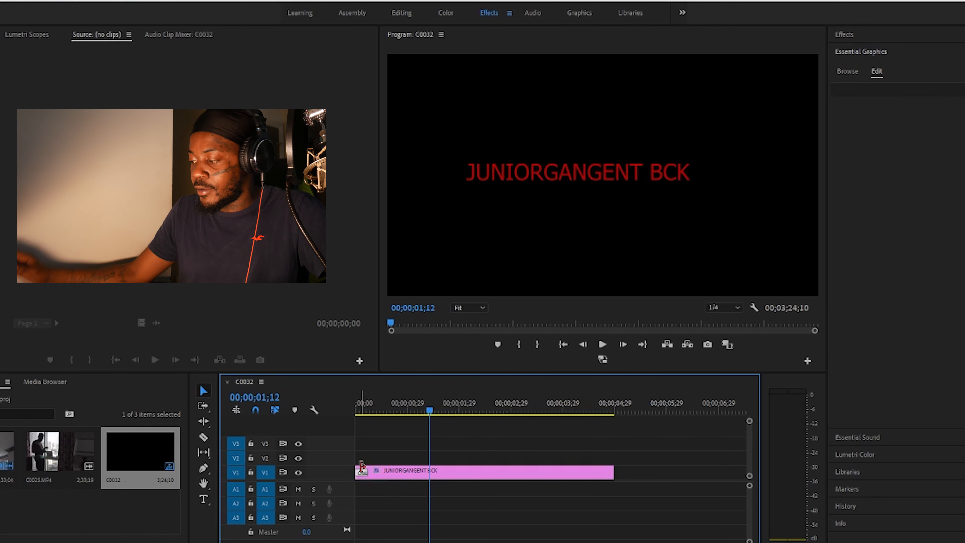
left_click_drag(429, 413, 249, 438)
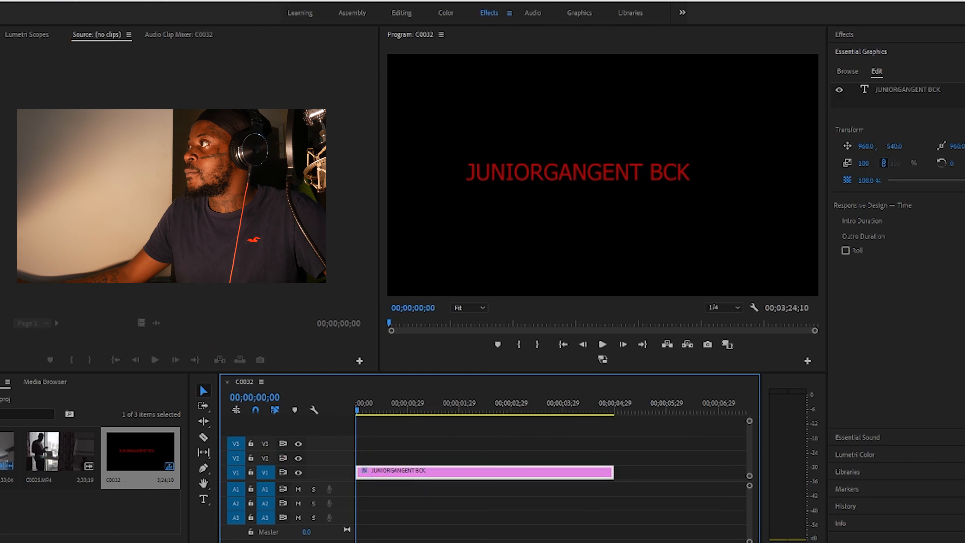
Step: Look through the Video Effects folders, including Transform and Time, for an effect for the title
left_click(922, 38)
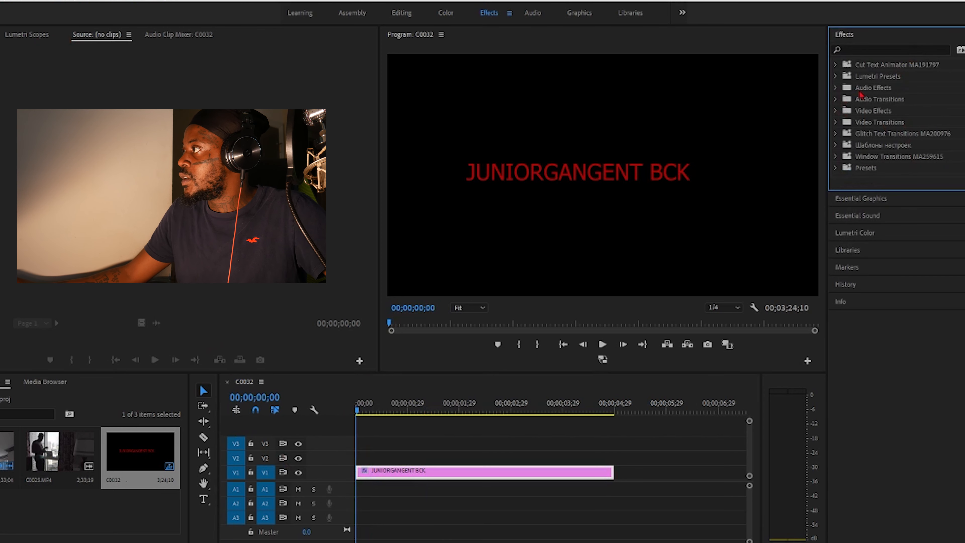
left_click(836, 111)
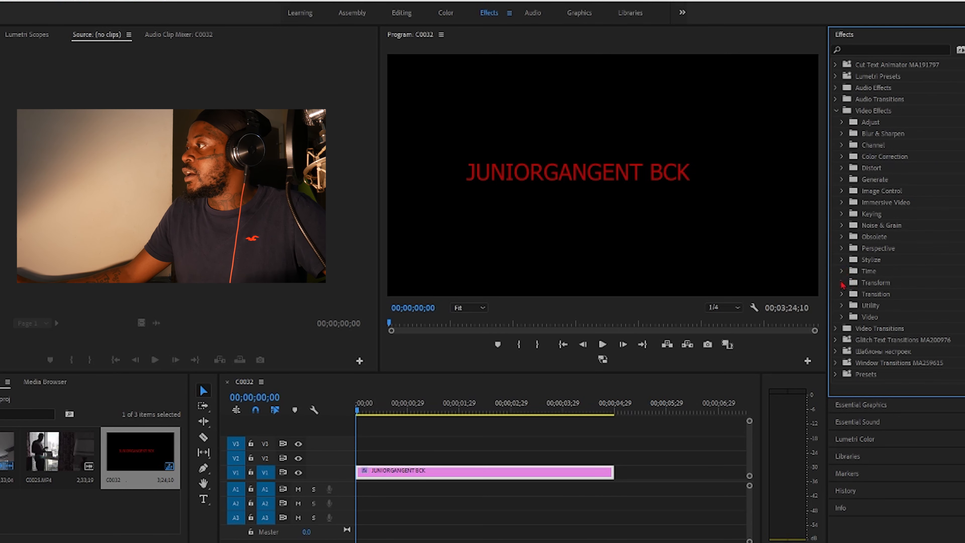
left_click(841, 282)
left_click(842, 282)
left_click(842, 271)
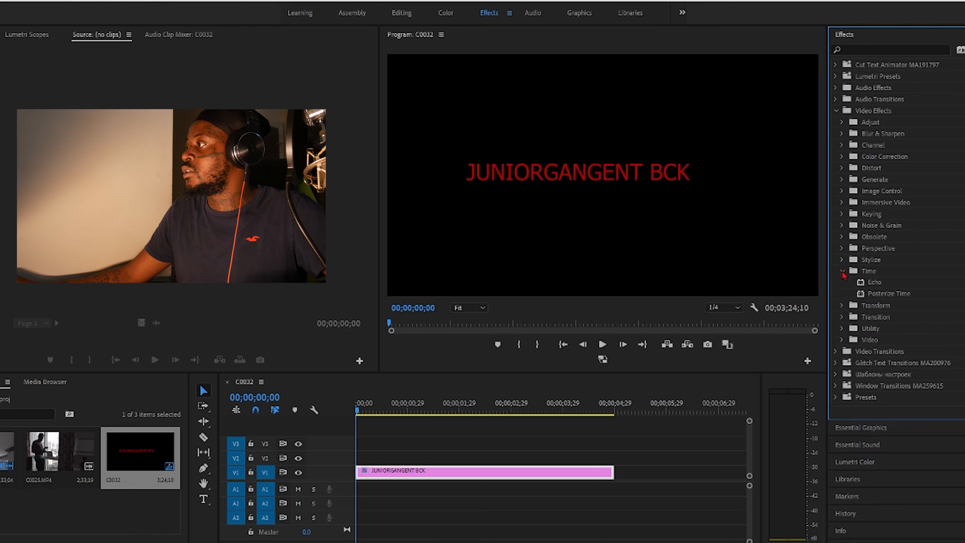
left_click(842, 272)
left_click(837, 341)
left_click(837, 341)
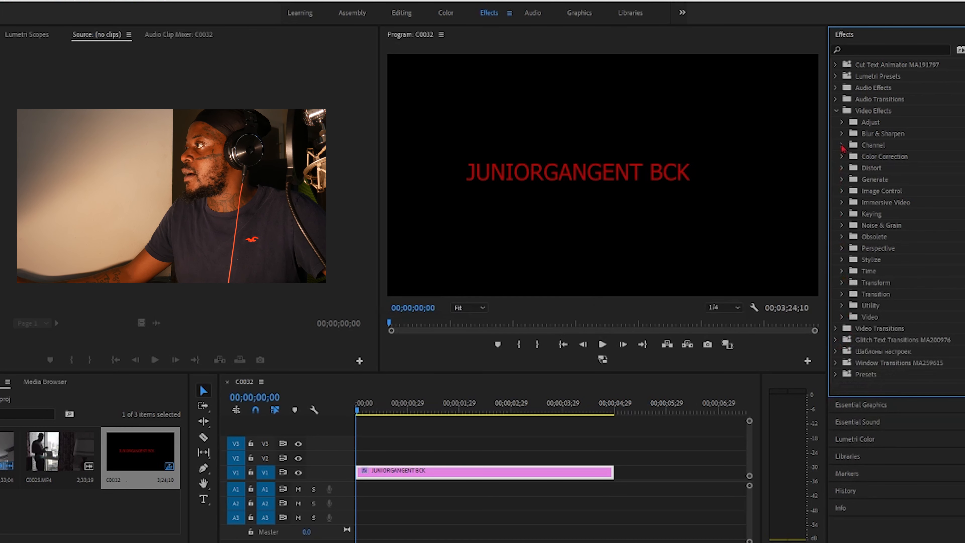
left_click(837, 111)
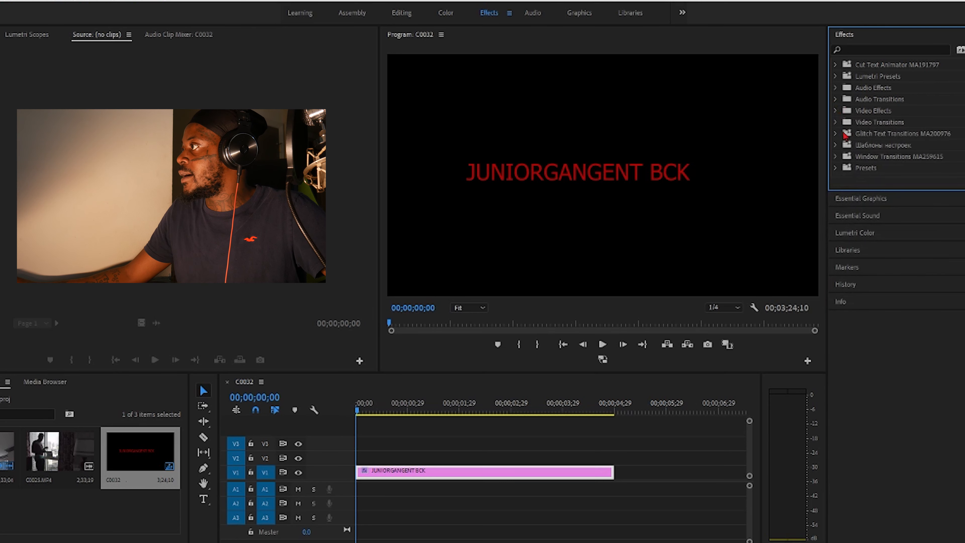
Step: Try to apply the Cube Spin transition from the 3D Motion group to the start of the title clip
left_click(837, 122)
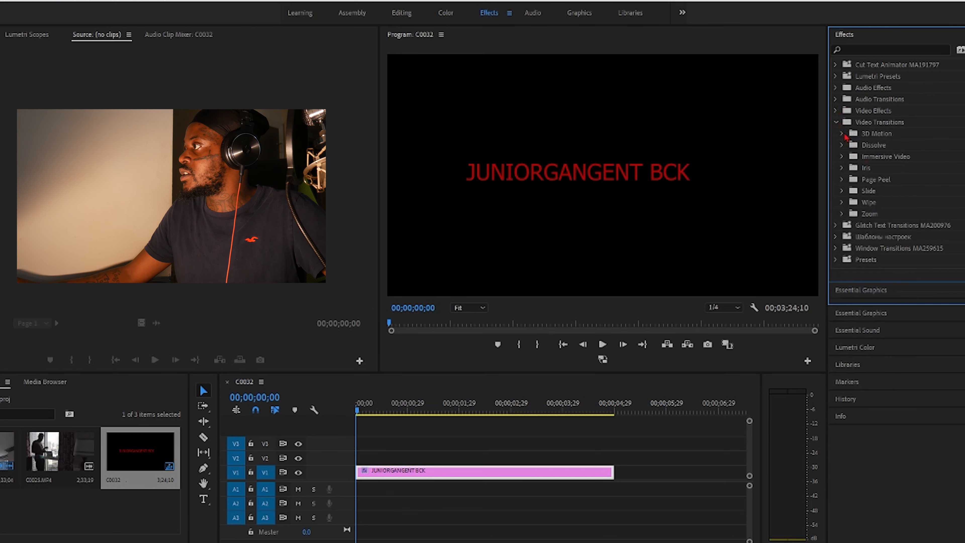
left_click(842, 133)
left_click_drag(881, 145, 364, 473)
left_click(577, 355)
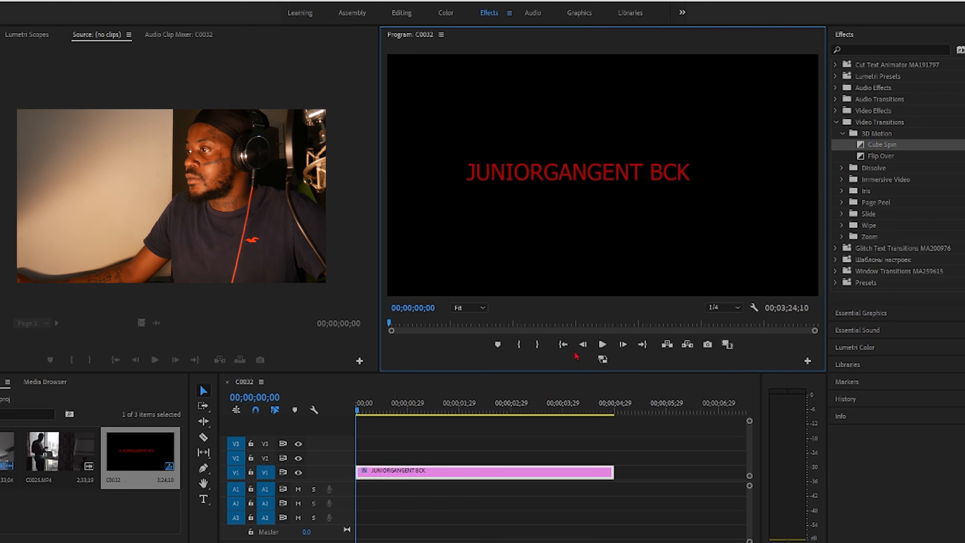
Step: Apply the Flip Over transition to the start of the title clip and play it back briefly
left_click(398, 524)
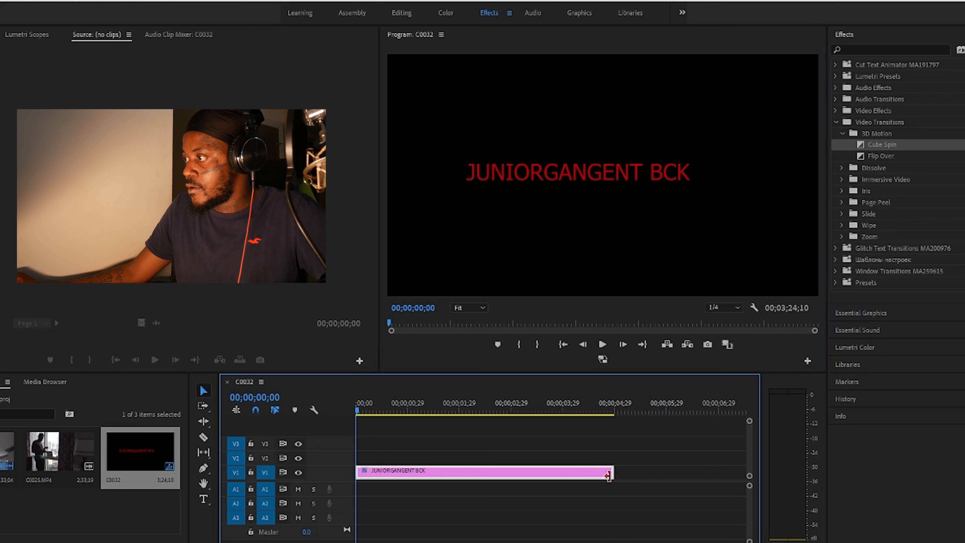
key("minus")
key("minus")
key("minus")
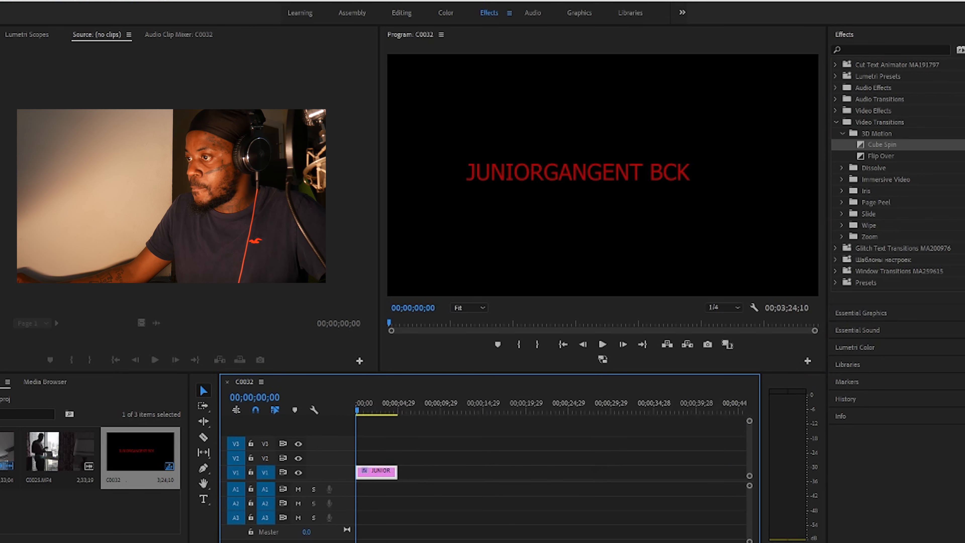
left_click(880, 156)
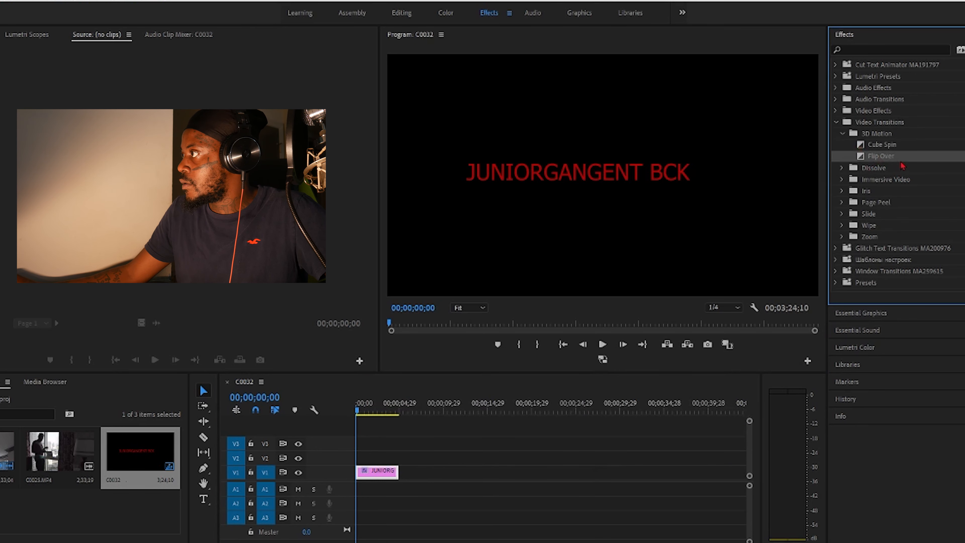
left_click_drag(888, 158, 358, 473)
key("space")
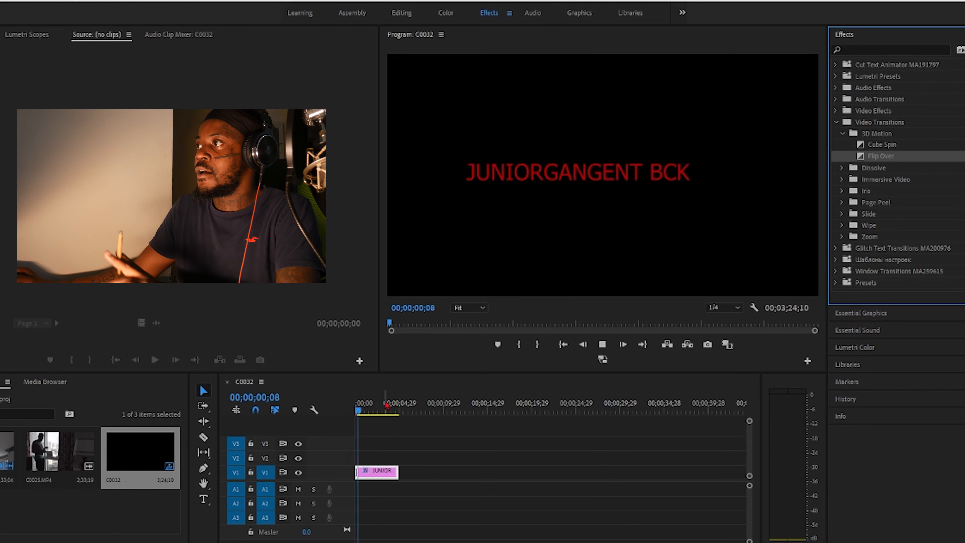
key("space")
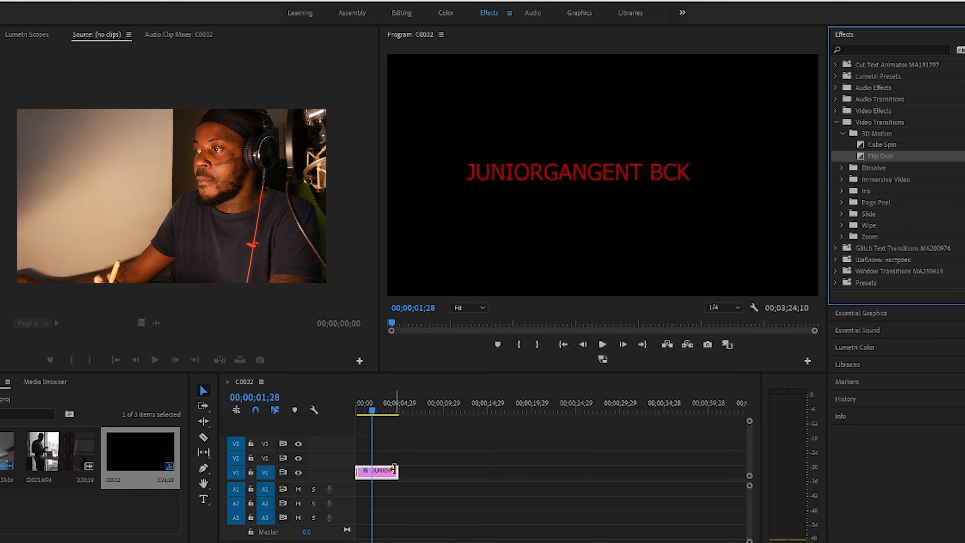
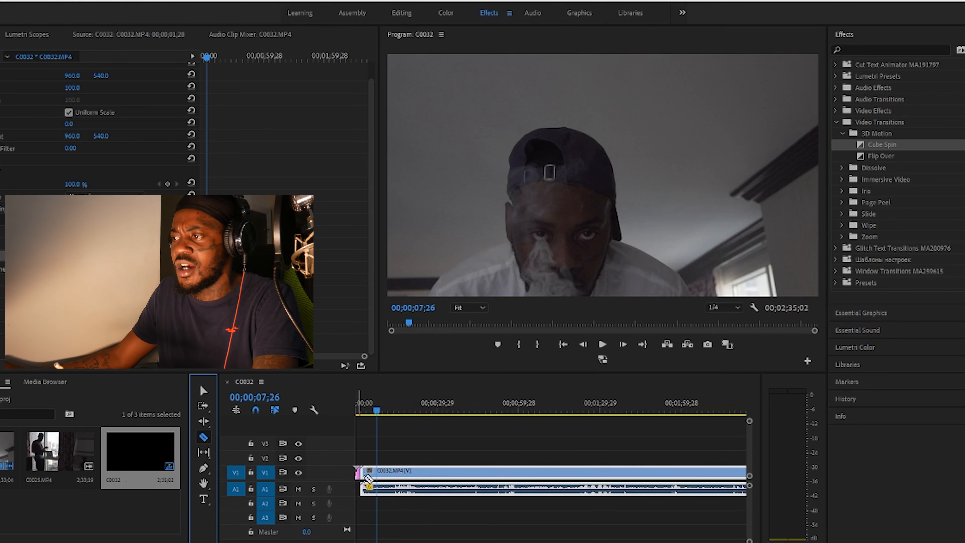
Step: Cut the C0032.MP4 clip at 00;00;07;26, 00;00;11;17, 00;00;15;24 and 00;00;20;13
left_click(377, 473)
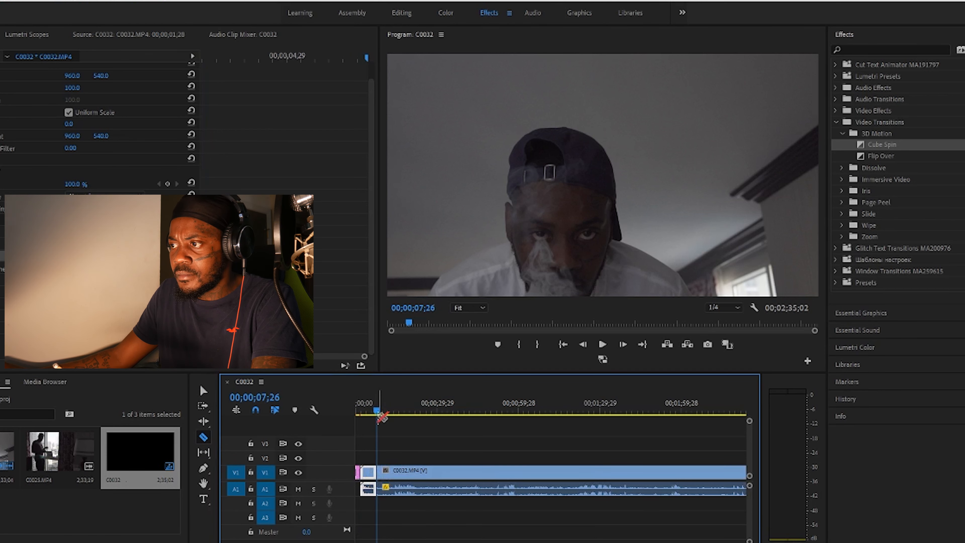
left_click_drag(377, 411, 387, 410)
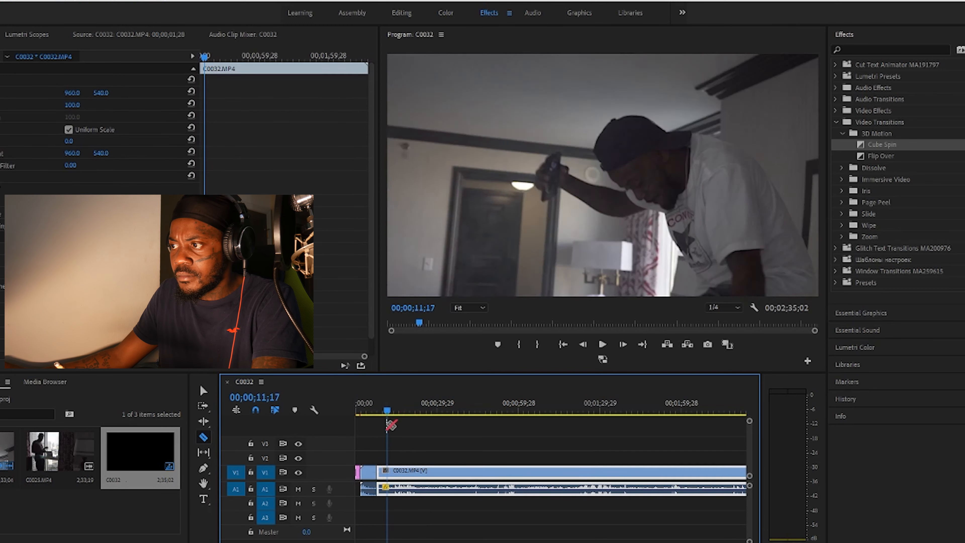
left_click(388, 472)
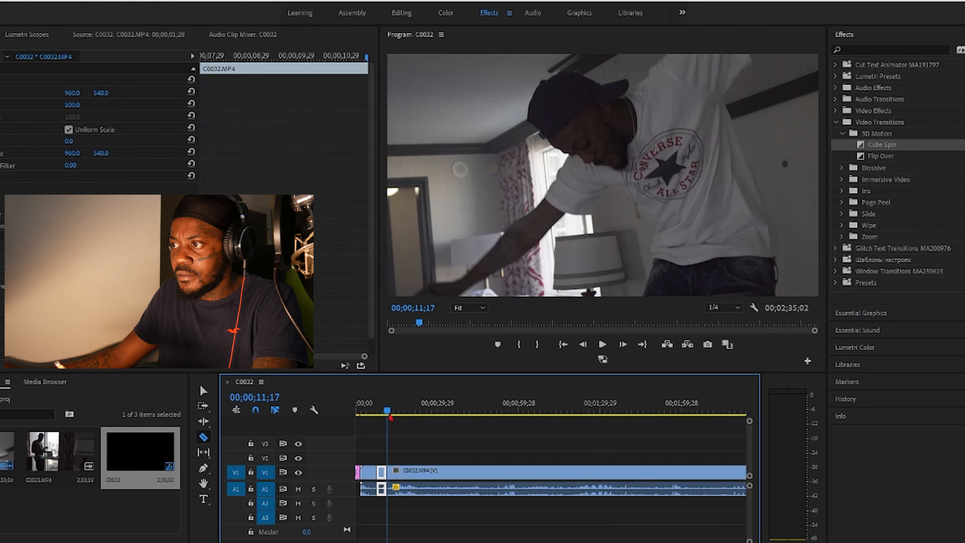
left_click_drag(388, 413, 397, 412)
left_click(399, 473)
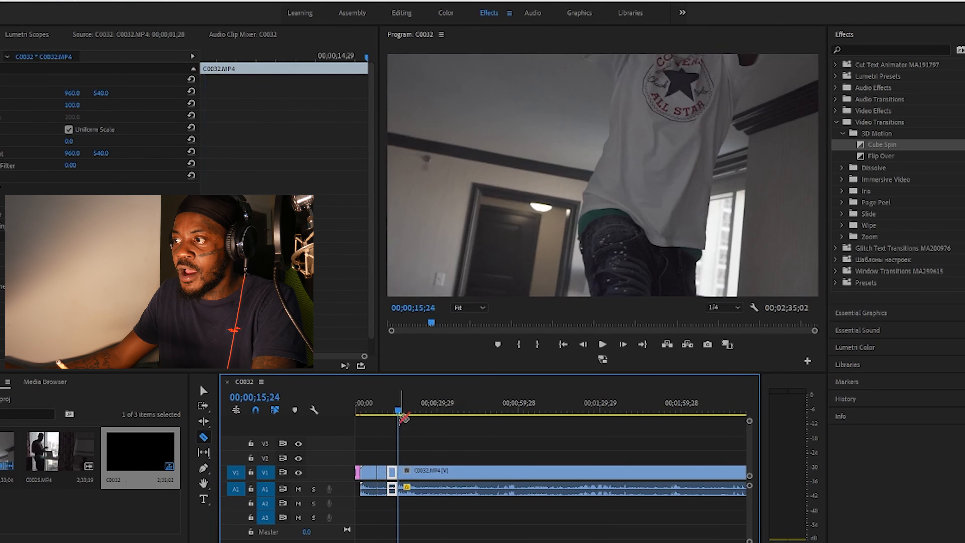
left_click_drag(399, 413, 412, 417)
left_click(413, 471)
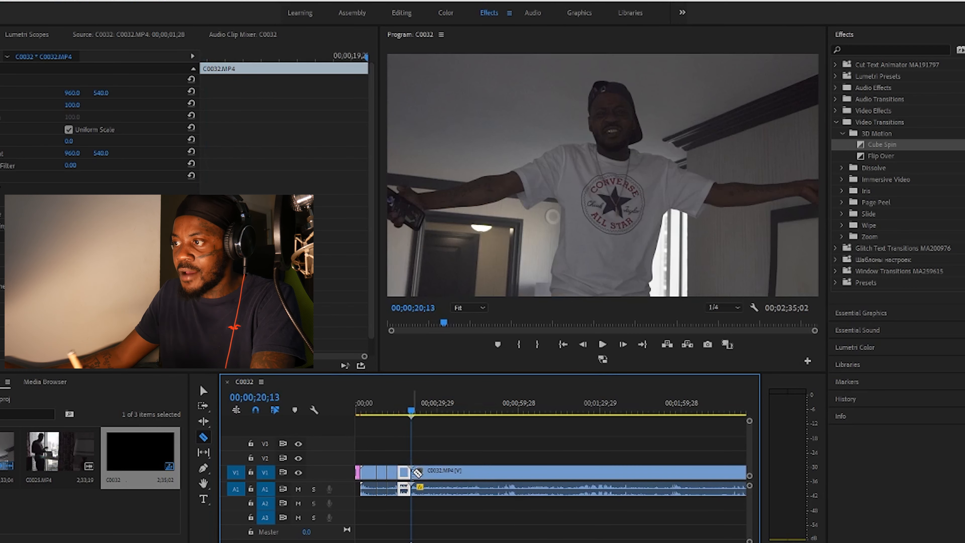
Step: Delete the part of C0032.MP4 after 00;00;20;13 and the segment between 00;00;07;26 and 00;00;11;17
left_click(423, 474)
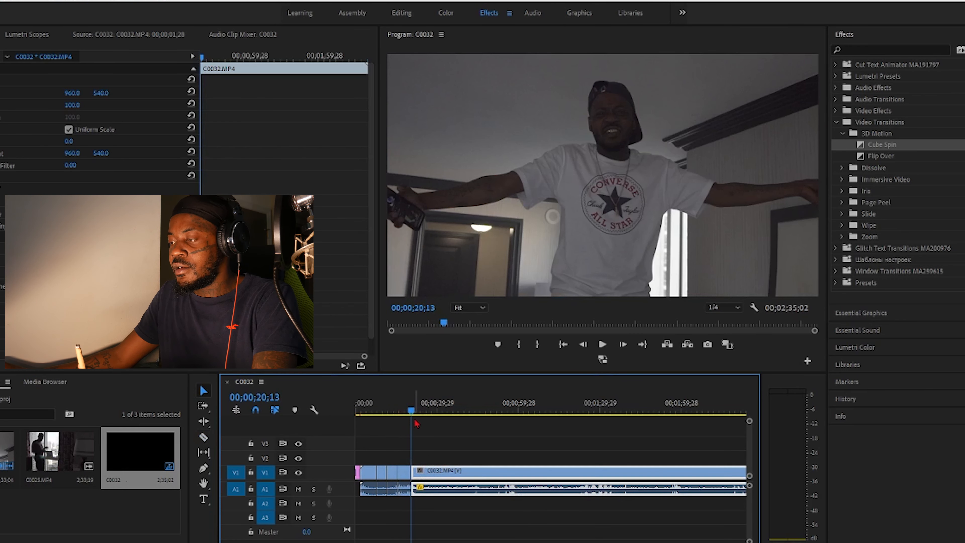
key("Delete")
left_click(376, 414)
key("Up")
key("space")
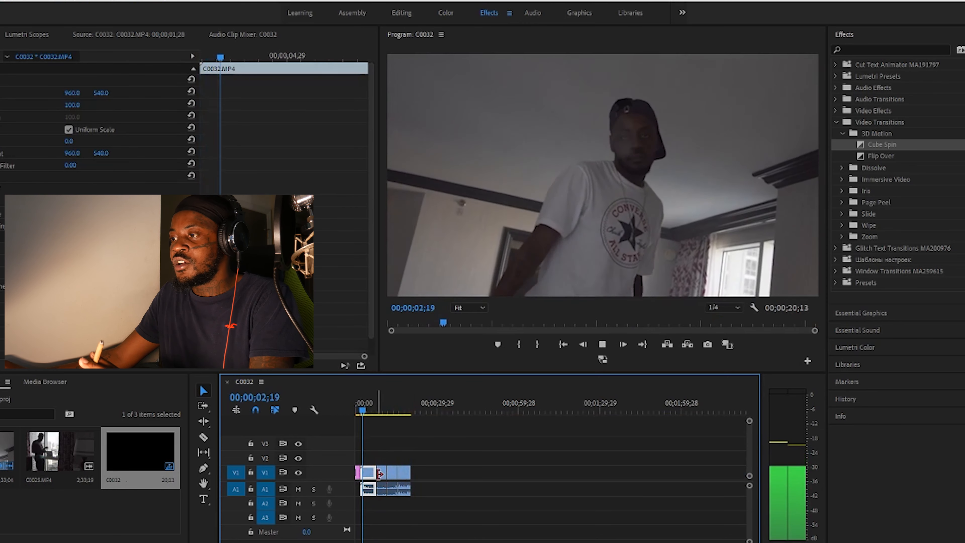
left_click(383, 477)
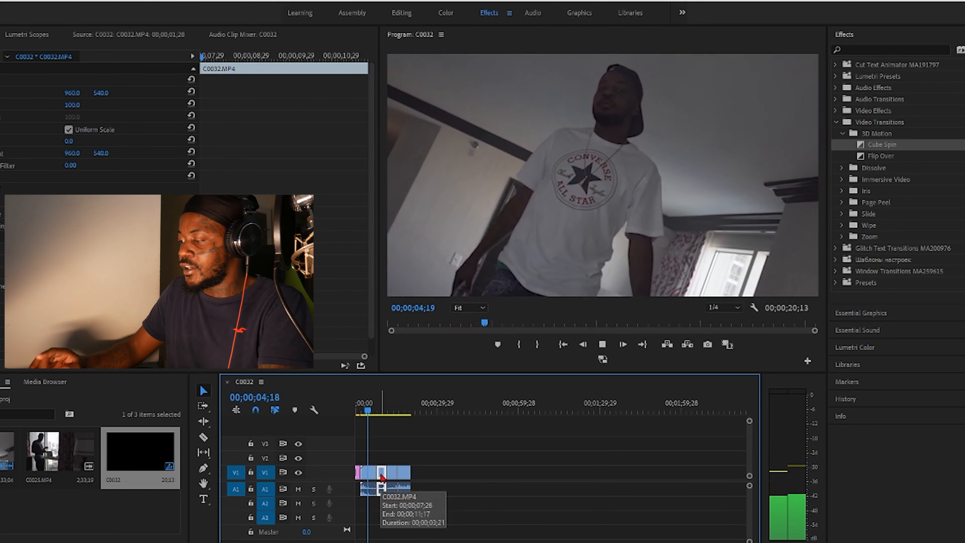
key("Delete")
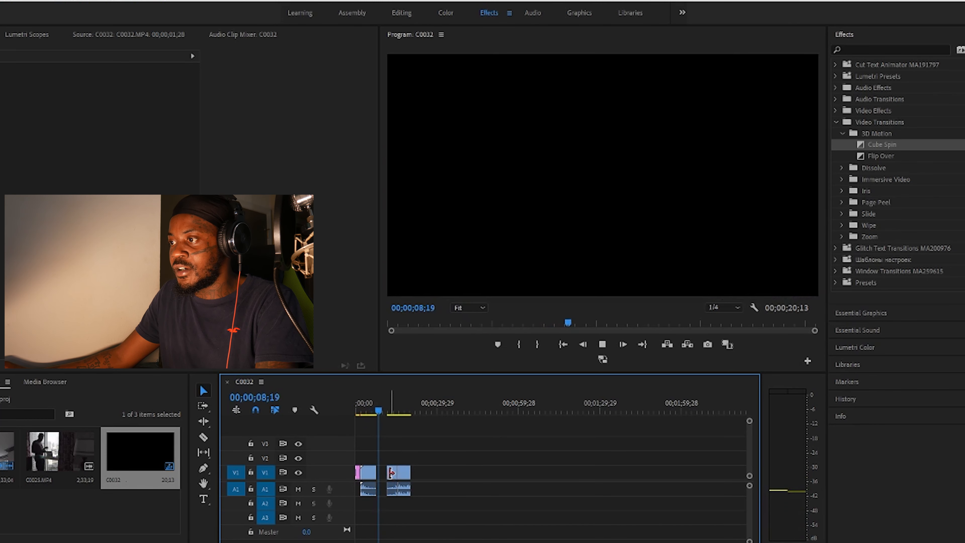
Step: Add a "BE BACK" text title at 00;00;07;26 and trim its clip on V2 to fit the gap
left_click(375, 413)
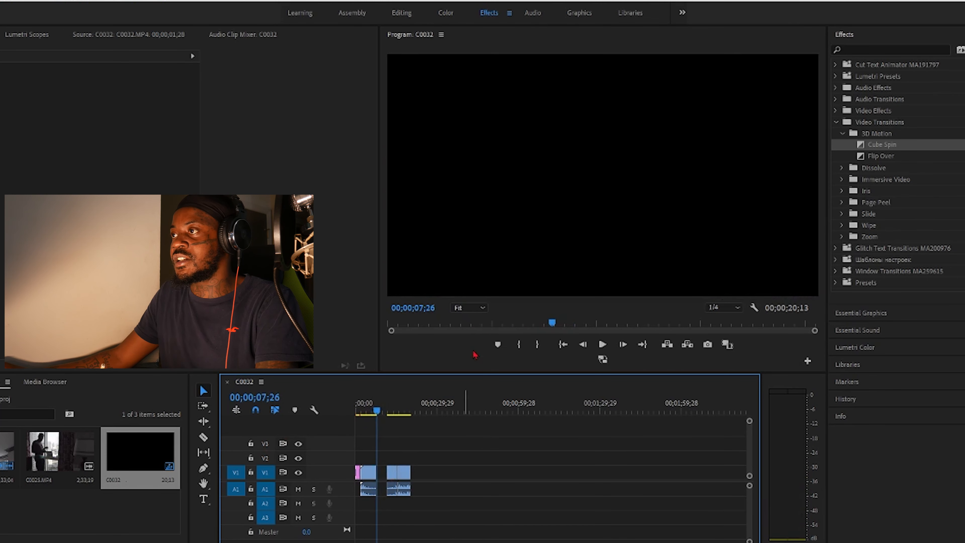
left_click(504, 182)
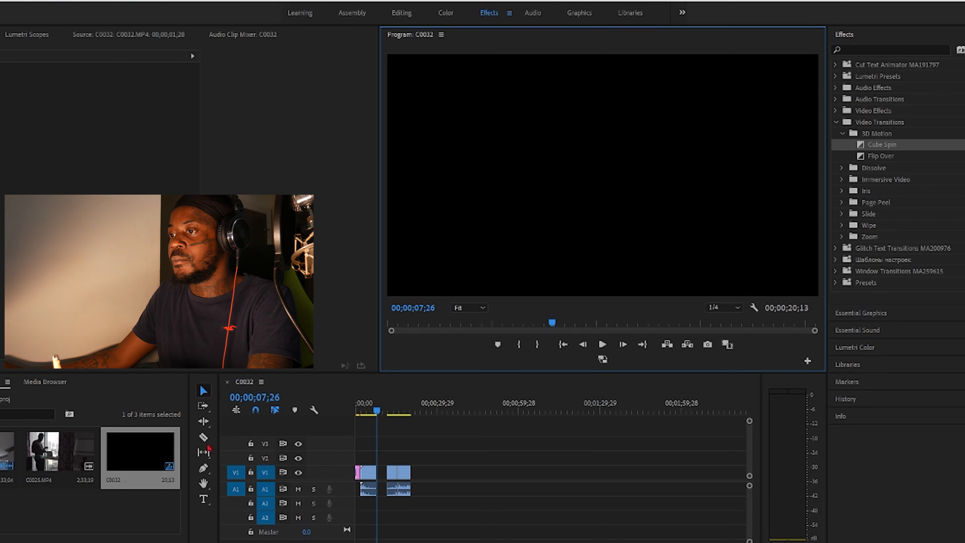
left_click(204, 505)
left_click(548, 187)
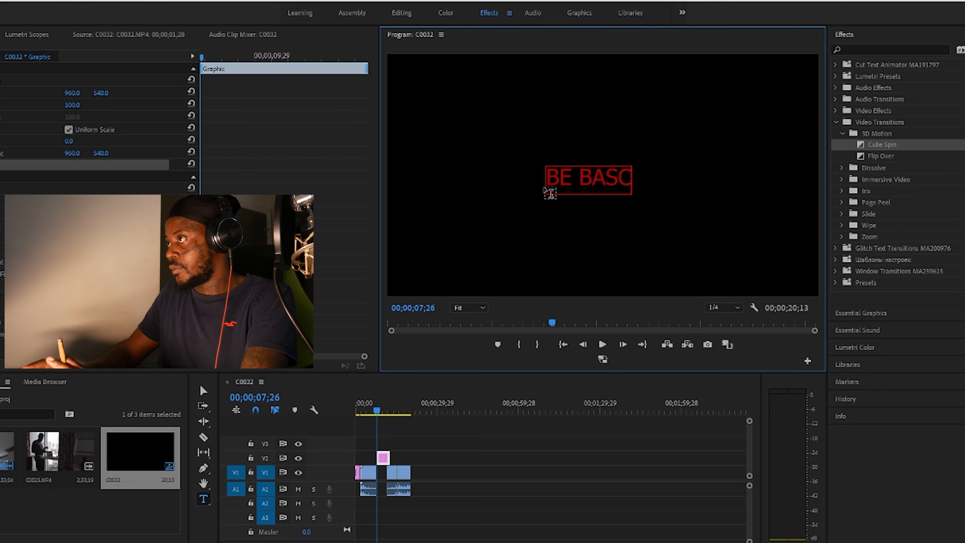
type("BE BACK")
left_click_drag(394, 453, 386, 455)
Step: Play the sequence through the new title into the following segment and save the project
left_click_drag(380, 414, 362, 415)
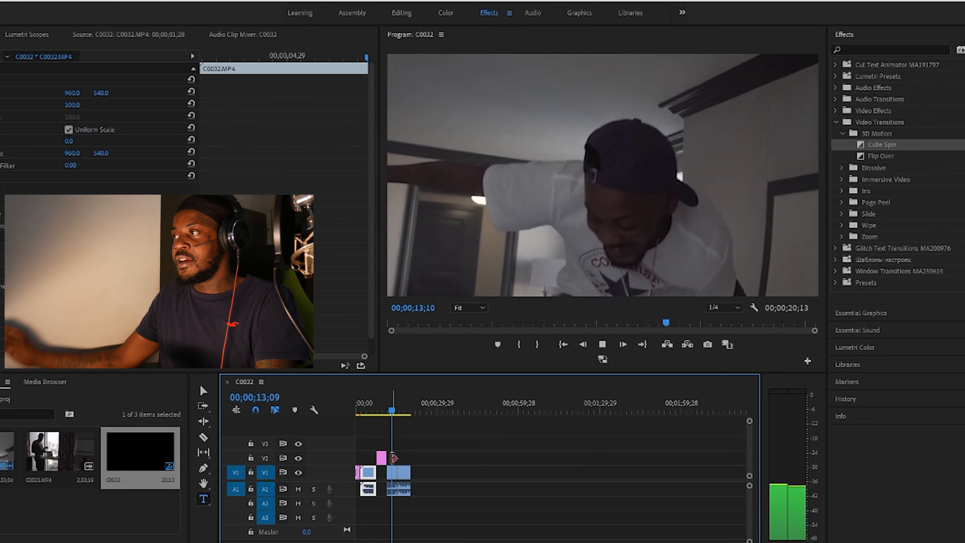
key("space")
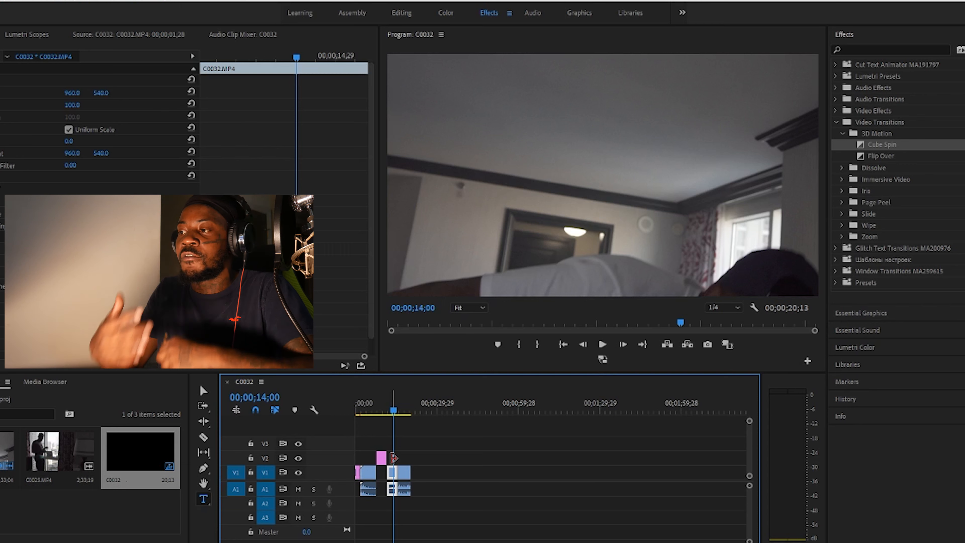
key("ctrl+s")
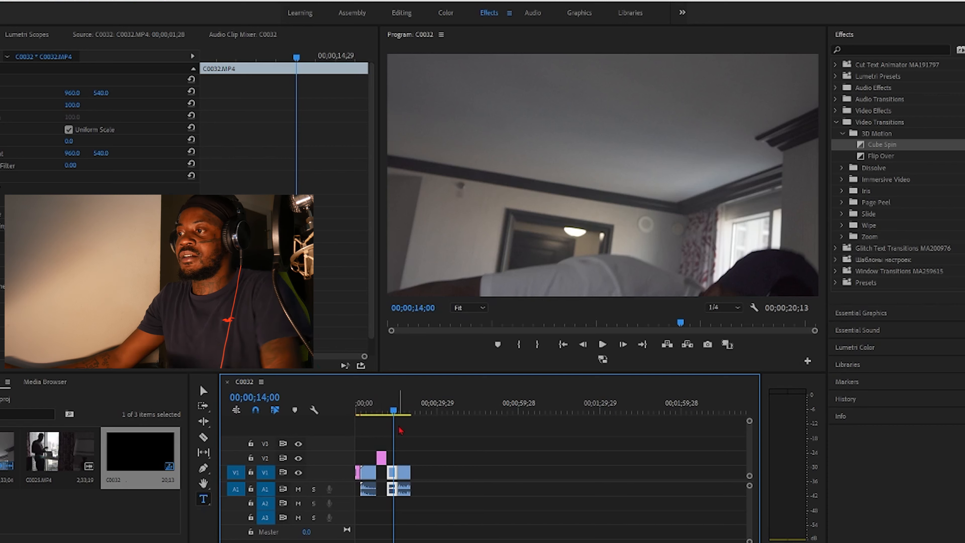
Step: Preview the segment starting at 00;00;11;17, then delete the last C0032.MP4 segment, which begins at 00;00;15;24
left_click_drag(393, 413, 388, 412)
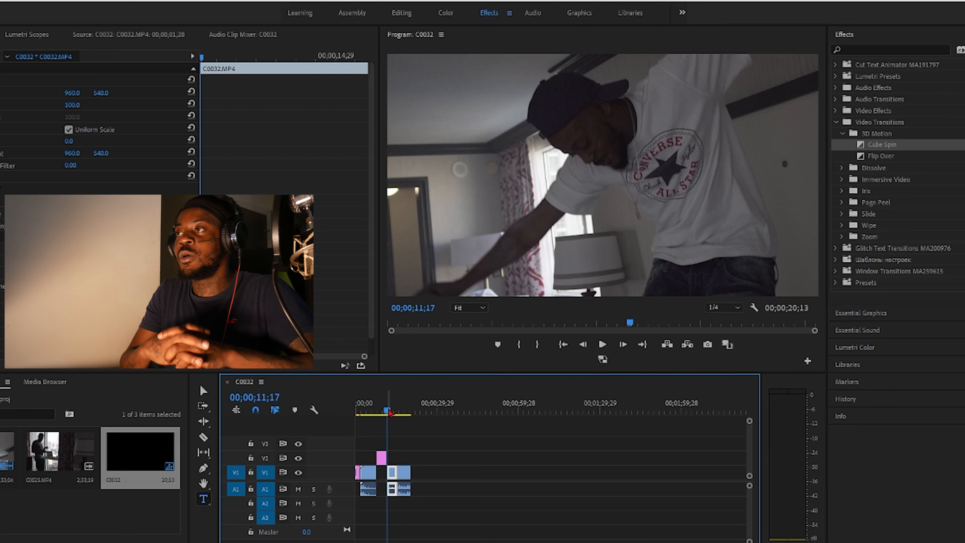
key("space")
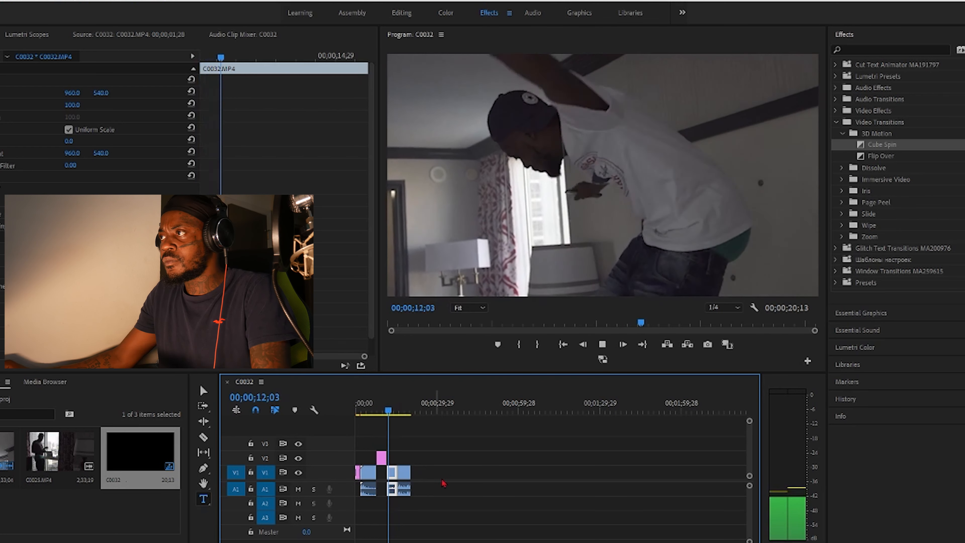
key("space")
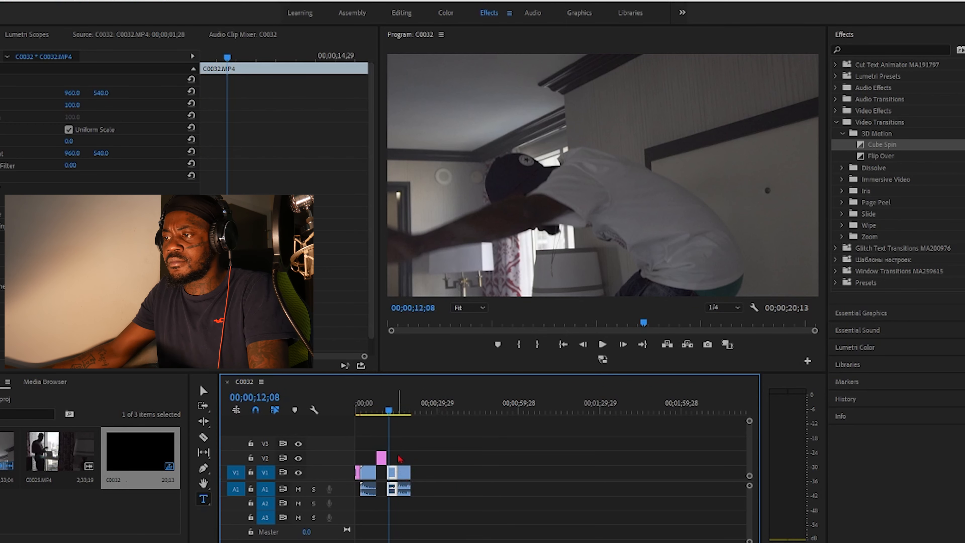
left_click(405, 472)
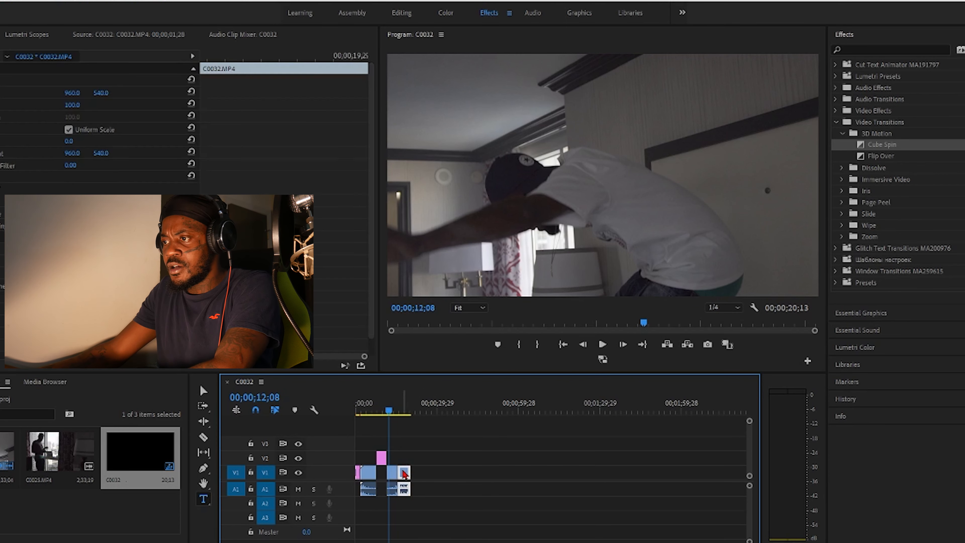
key("Delete")
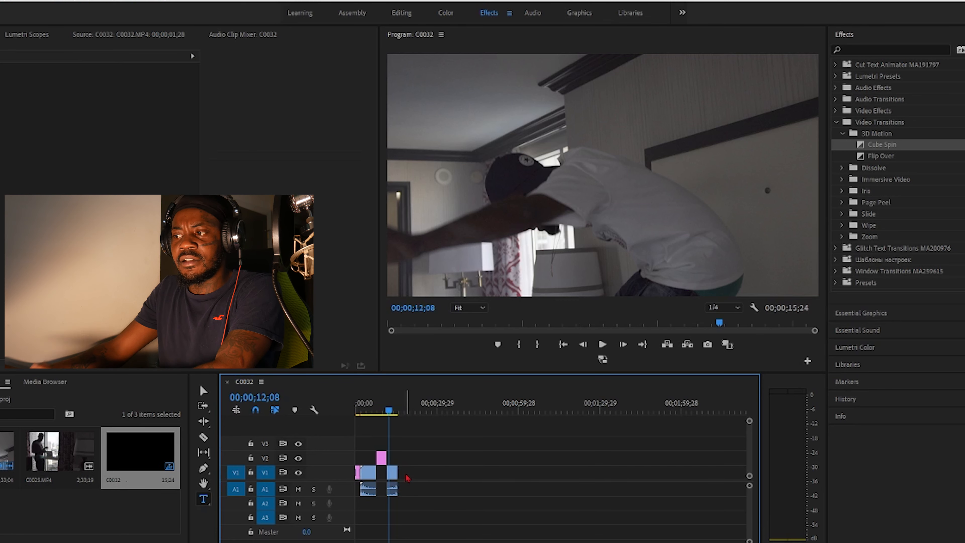
Step: Place C0025.MP4 on V1 directly after the last C0032.MP4 segment, add Flip Over at the join, and preview it
left_click_drag(81, 471, 426, 441)
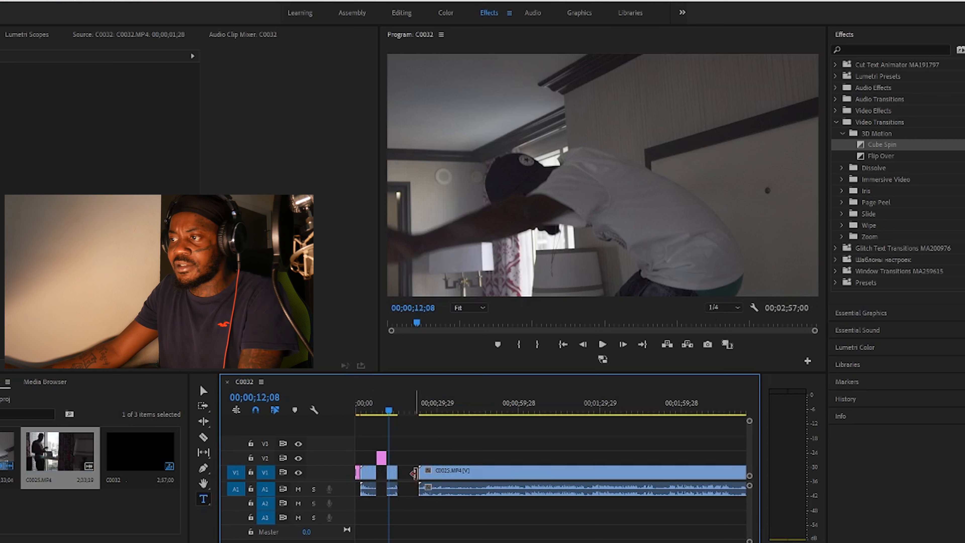
left_click_drag(874, 156, 520, 436)
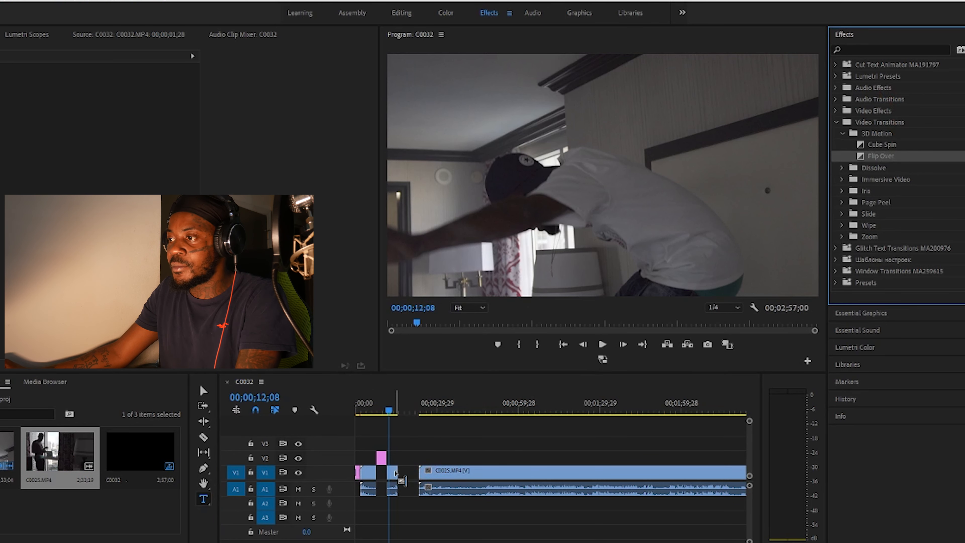
left_click_drag(446, 477, 425, 477)
key("space")
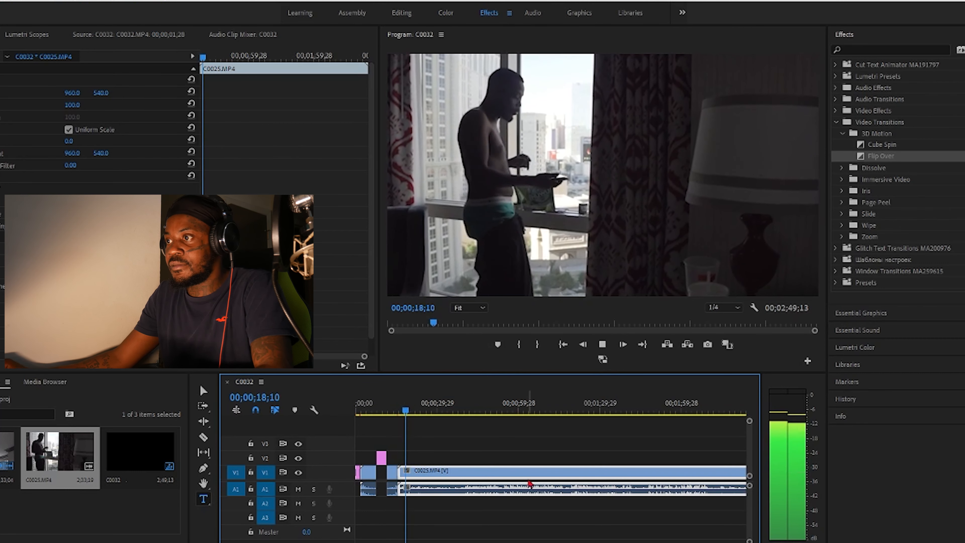
key("space")
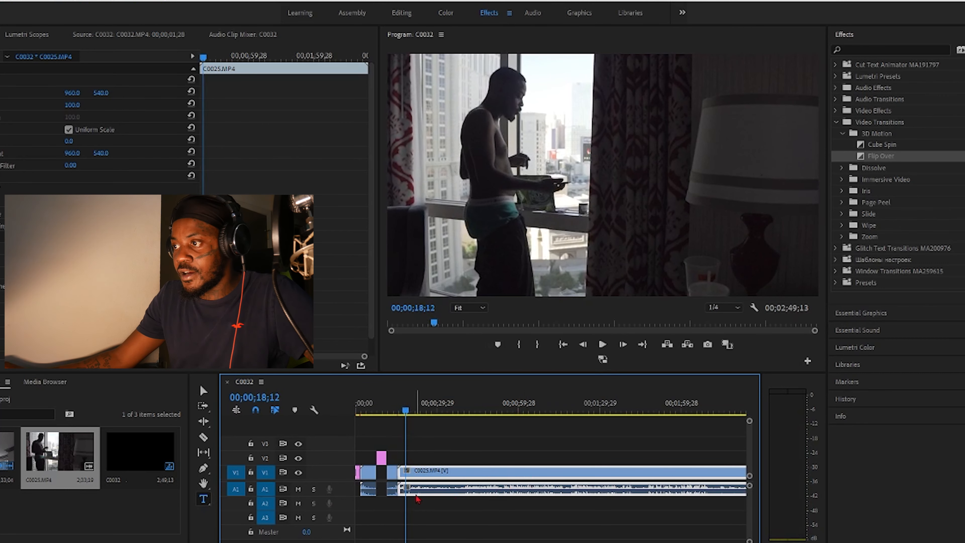
Step: Play across the Flip Over transition, cut C0025.MP4 at 00;00;19;04, and delete everything after the cut
double_click(418, 496)
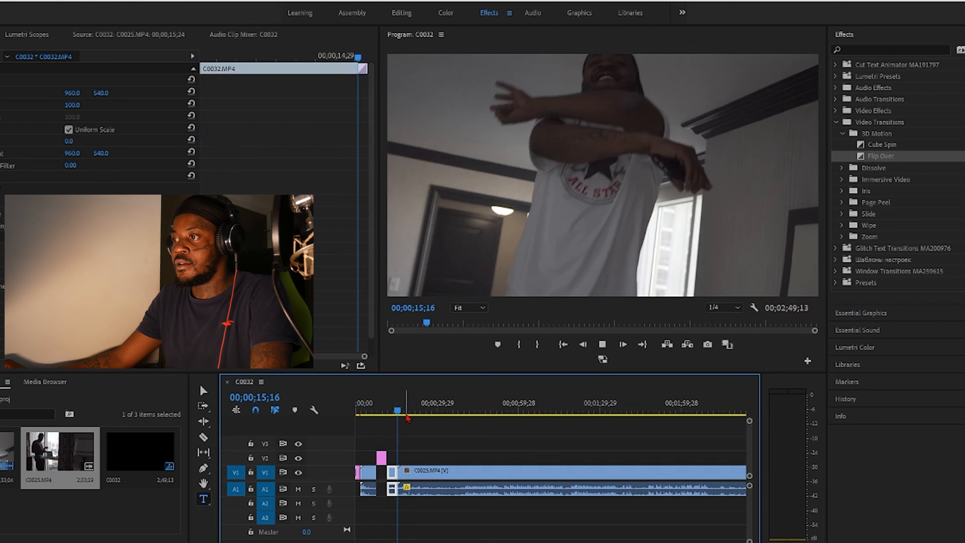
key("space")
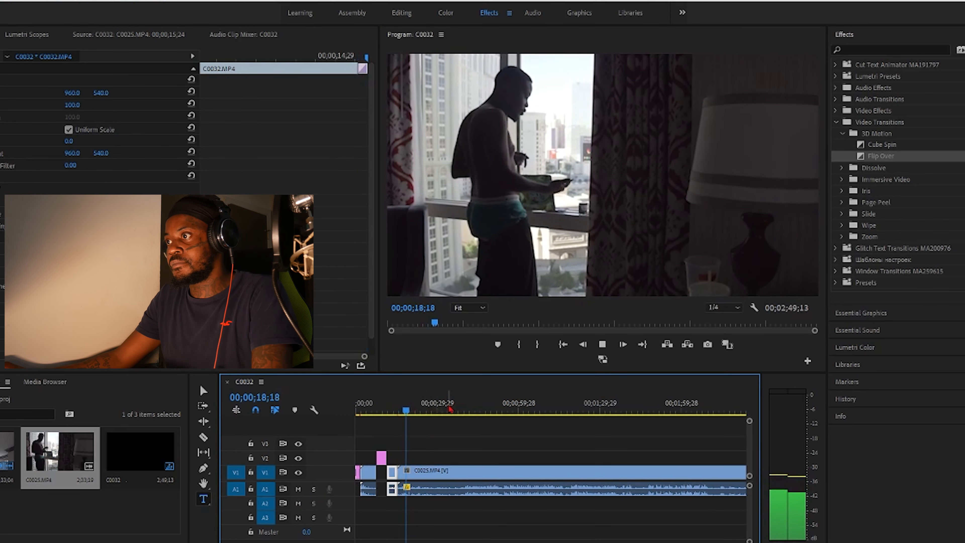
key("space")
left_click(409, 473)
key("v")
left_click_drag(436, 474, 470, 480)
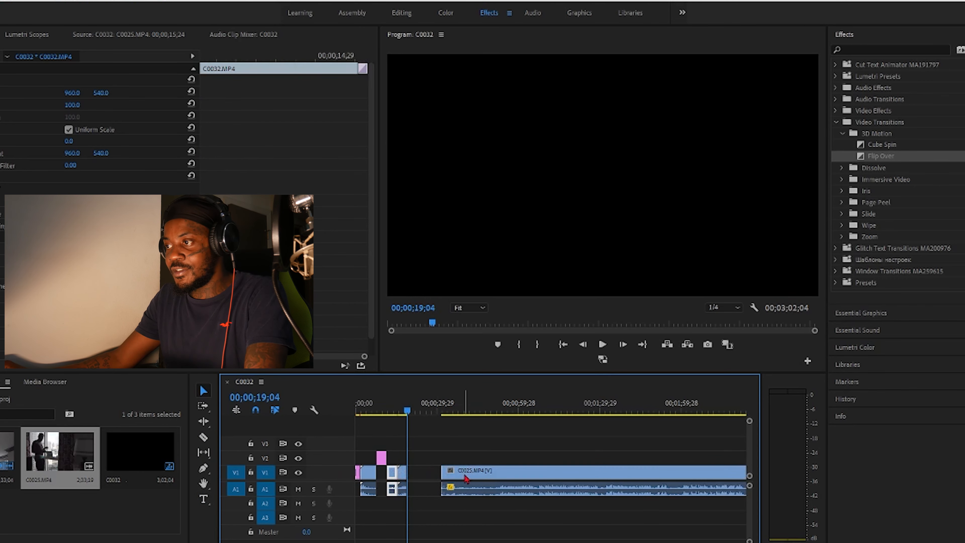
key("Delete")
Step: Move the remaining short C0025.MP4 segment up to track V3, starting at 00;00;15;16
left_click_drag(413, 403, 391, 410)
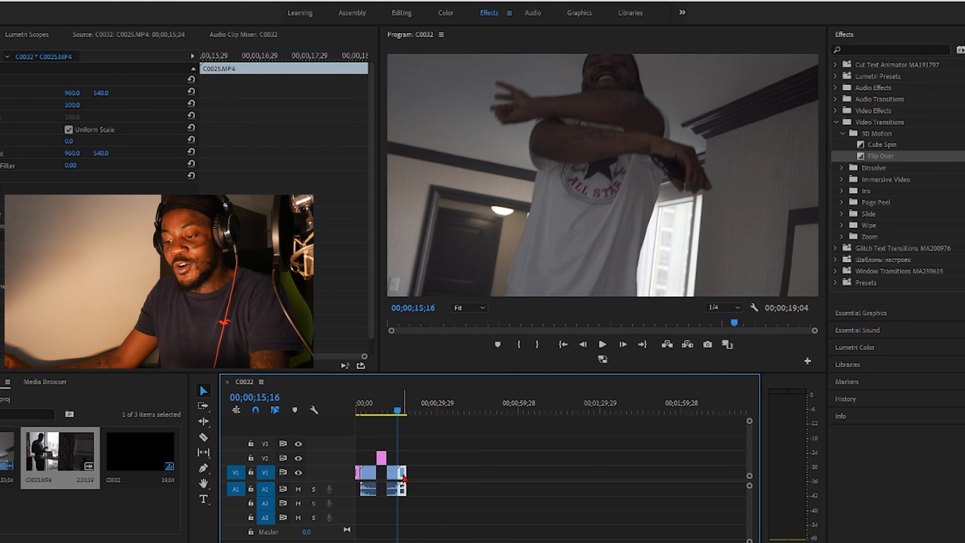
left_click_drag(405, 455, 404, 454)
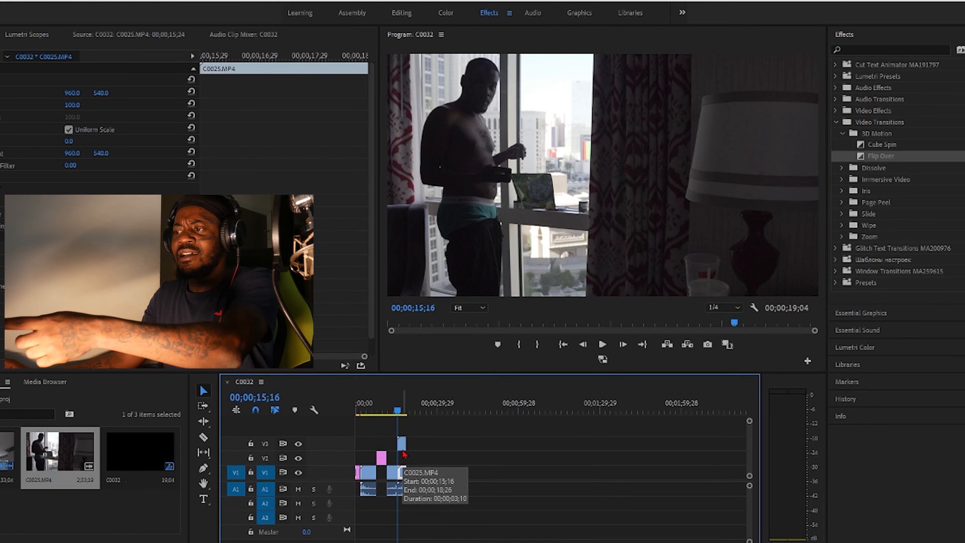
left_click(402, 445)
left_click_drag(402, 447, 398, 448)
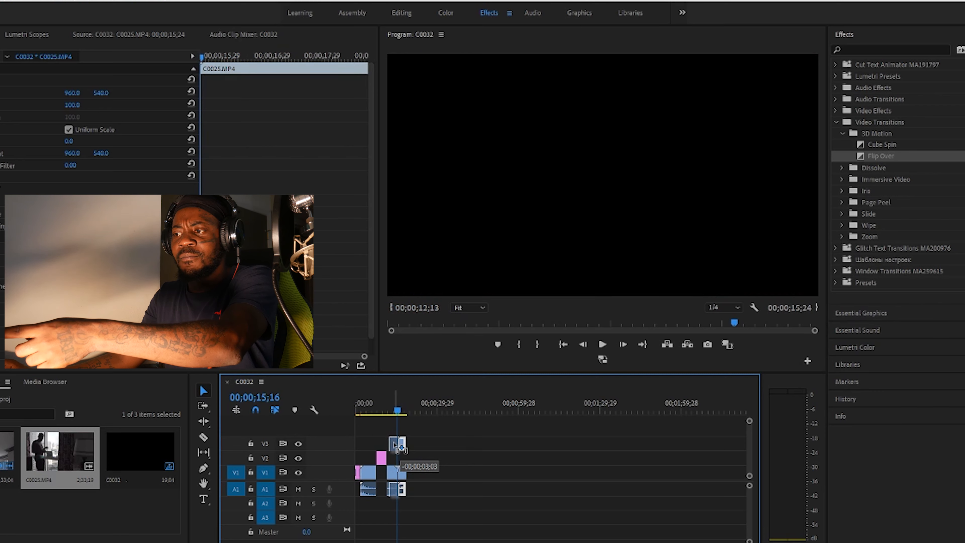
left_click_drag(403, 447, 403, 448)
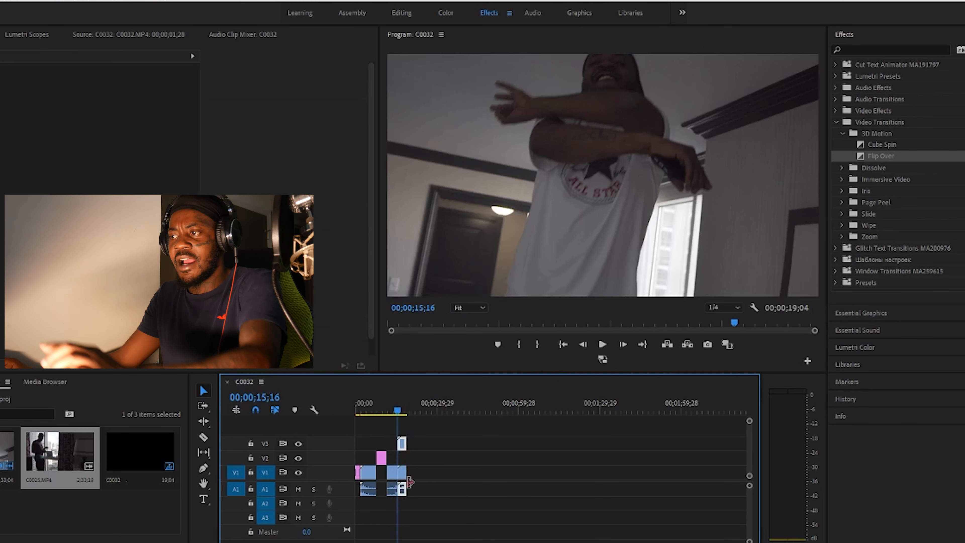
Step: Unlink and delete the audio of the last C0025.MP4 segment, and move its V3 video to start at 00;00;12;13
left_click(403, 477)
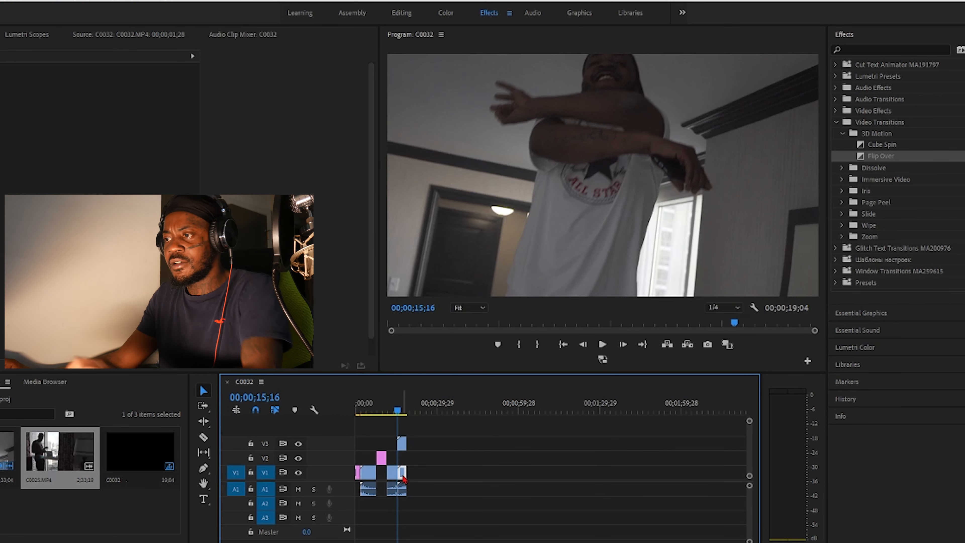
right_click(404, 492)
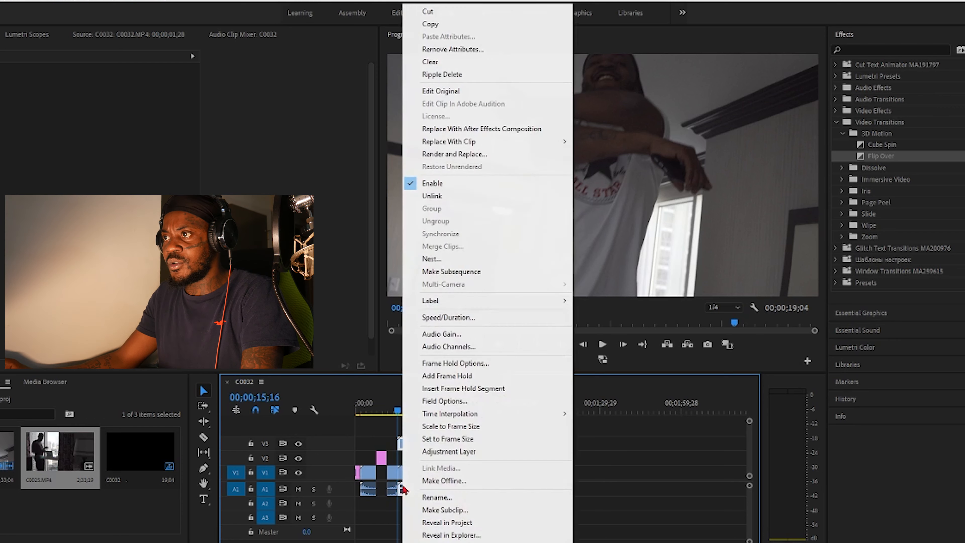
left_click(486, 200)
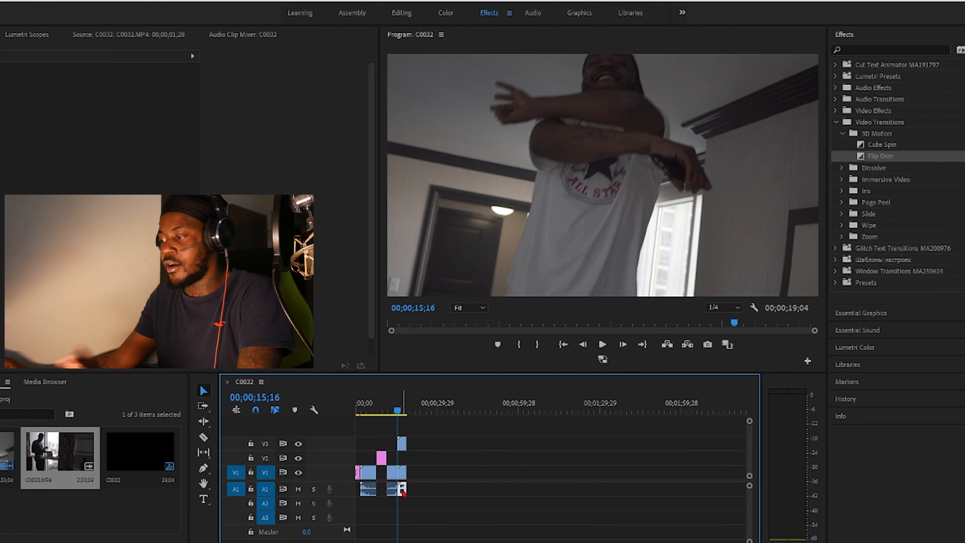
left_click_drag(397, 443, 392, 442)
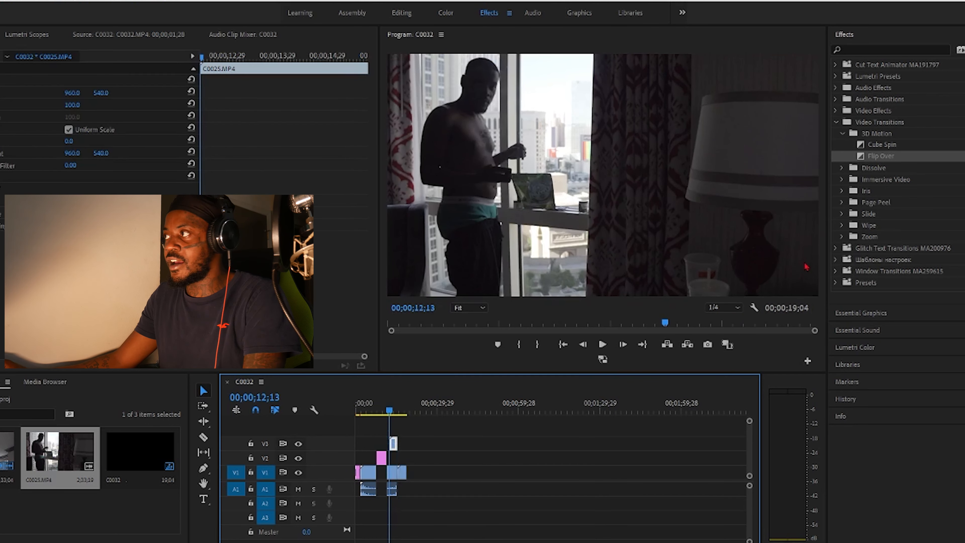
Step: Apply the Cube Spin transition to the C0025.MP4 segment on track V3 and play it back
left_click_drag(874, 147, 657, 265)
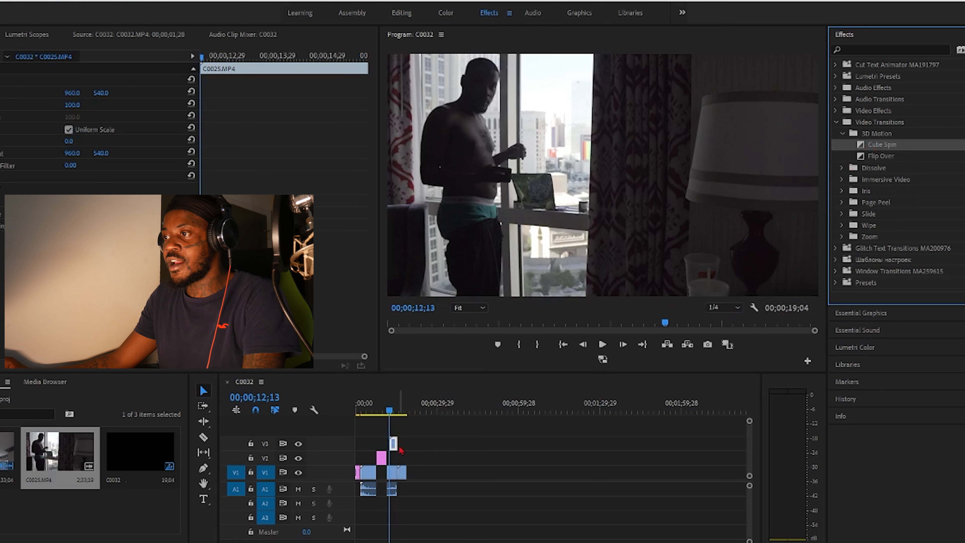
left_click_drag(394, 442, 394, 442)
key("space")
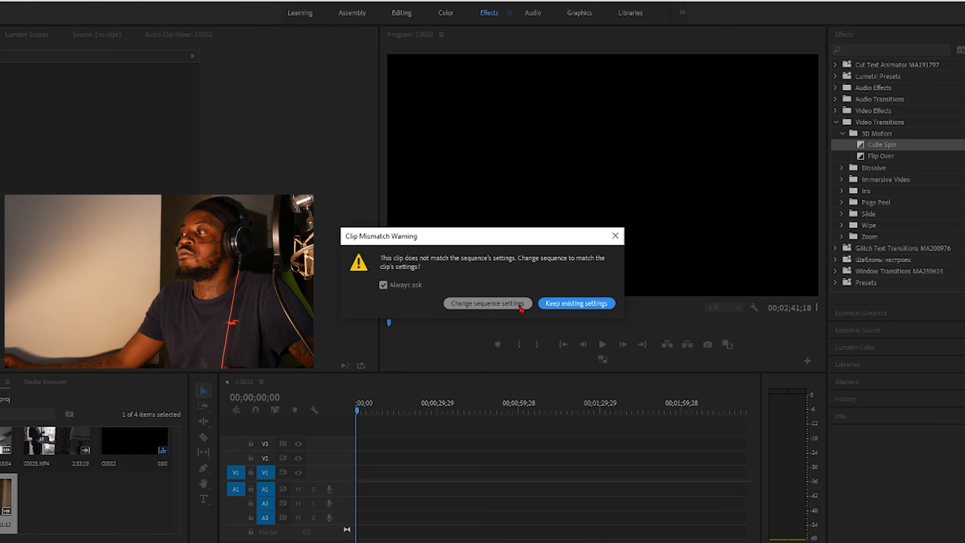
Step: Place C0039.MP4 at the start of the empty timeline, keeping the existing sequence settings, and mute audio track A1
left_click(569, 304)
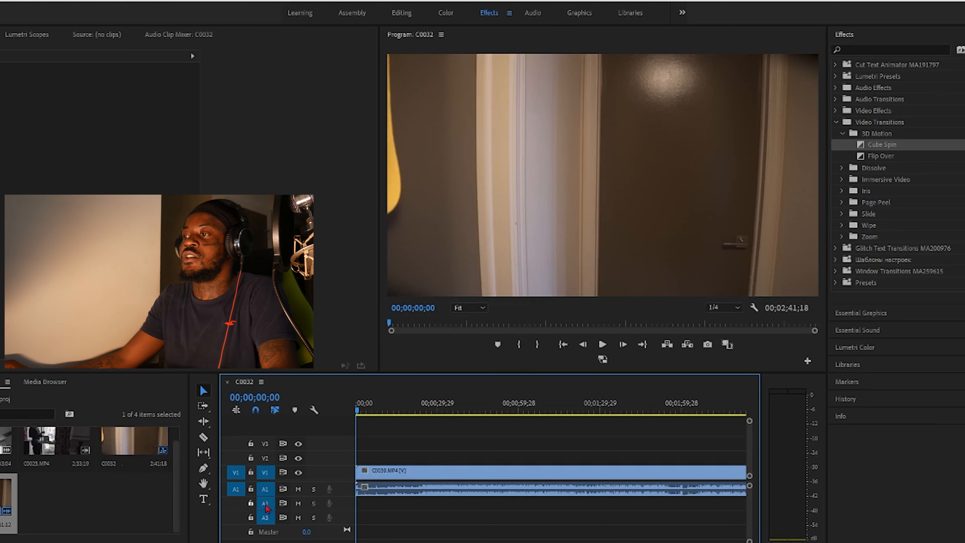
left_click(407, 486)
key("space")
key("b")
left_click(298, 489)
Step: Preview C0039.MP4 from about 00;00;30, and ripple-trim about 35 seconds off the clip's beginning
left_click(437, 410)
key("space")
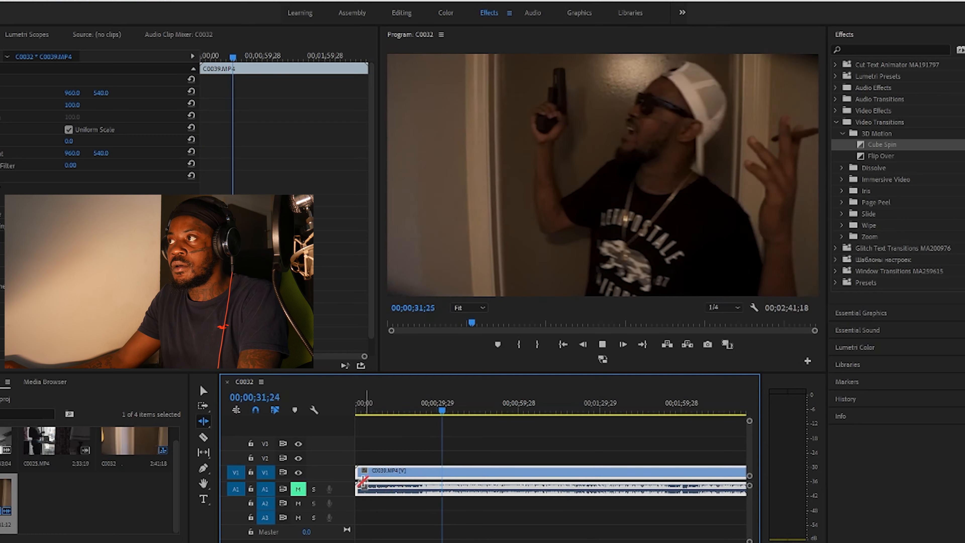
key("space")
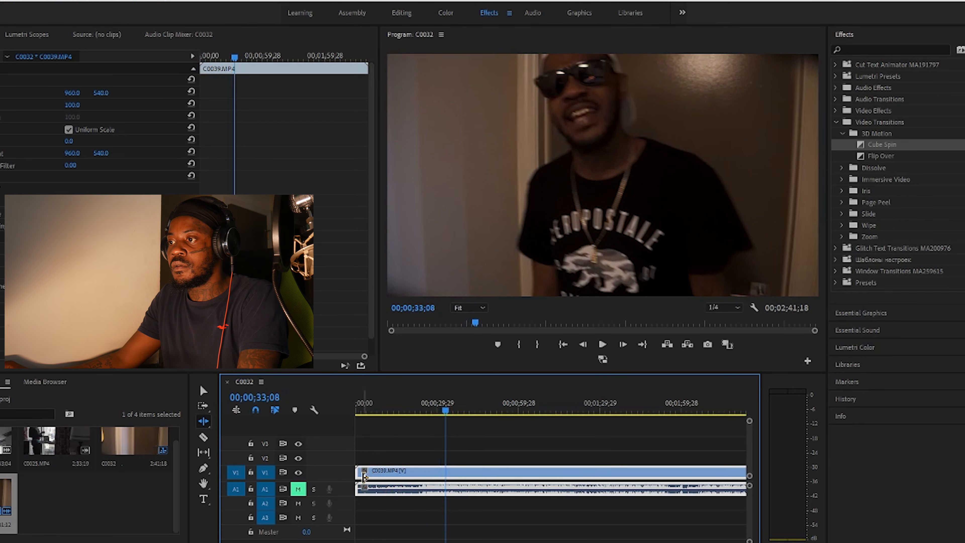
left_click_drag(361, 480, 451, 484)
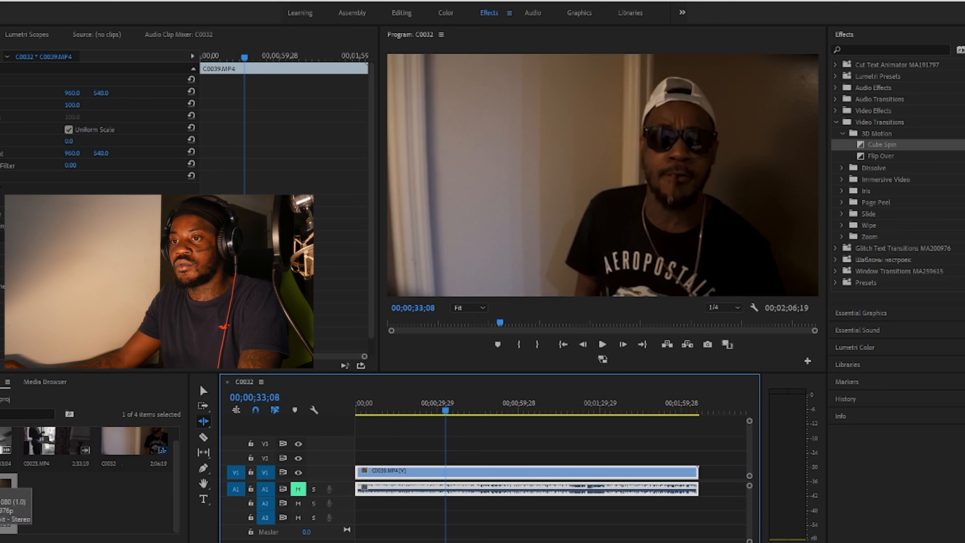
key("Home")
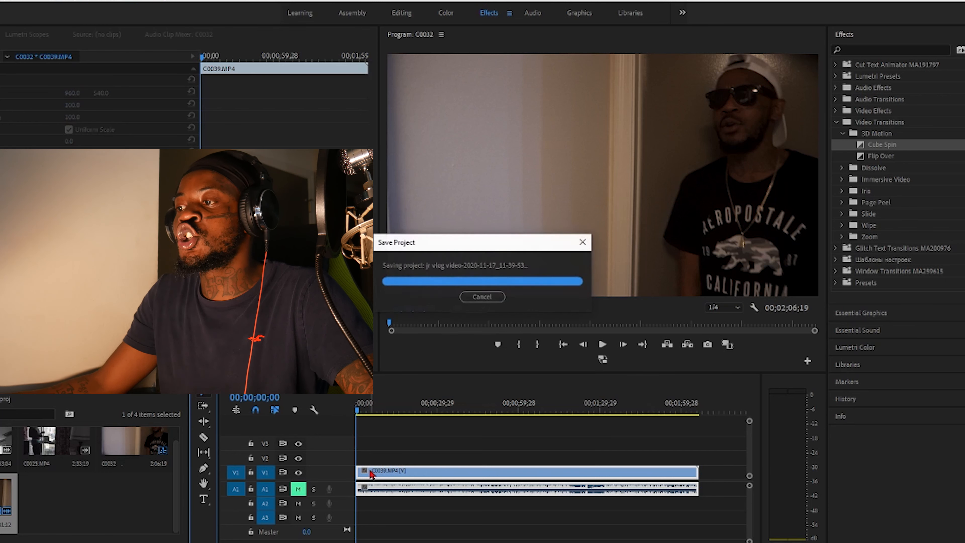
Step: Slow C0039.MP4 down to 50% speed and unlink its video from its audio
left_click(371, 472)
right_click(446, 472)
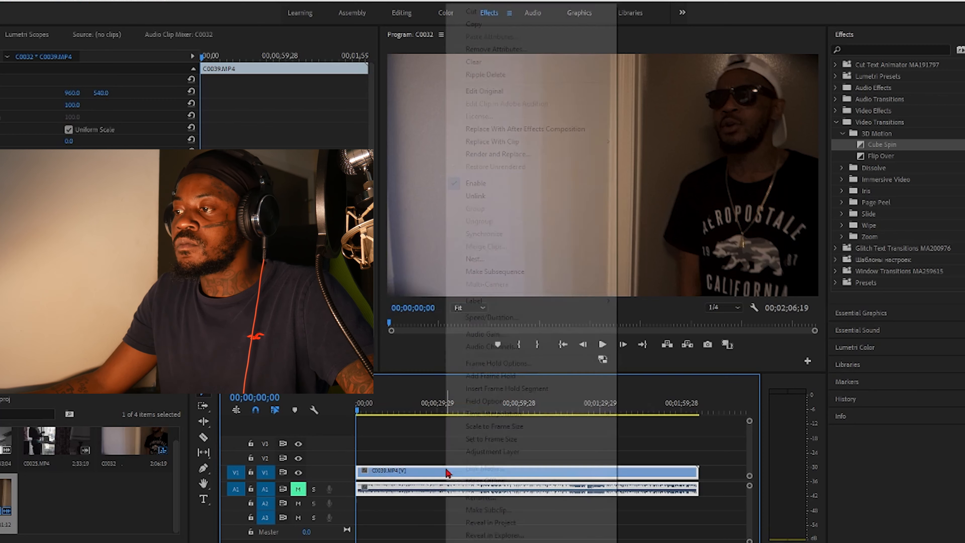
left_click(515, 317)
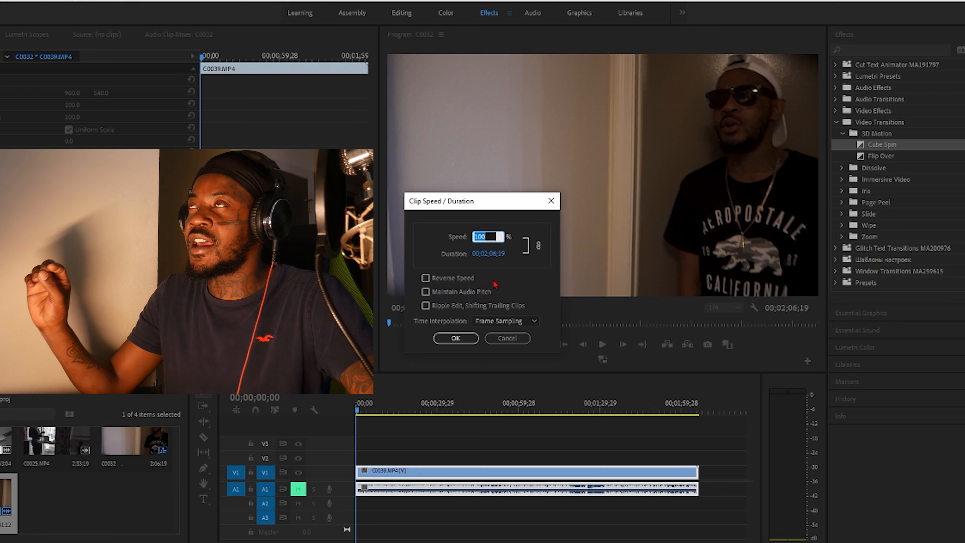
type("20")
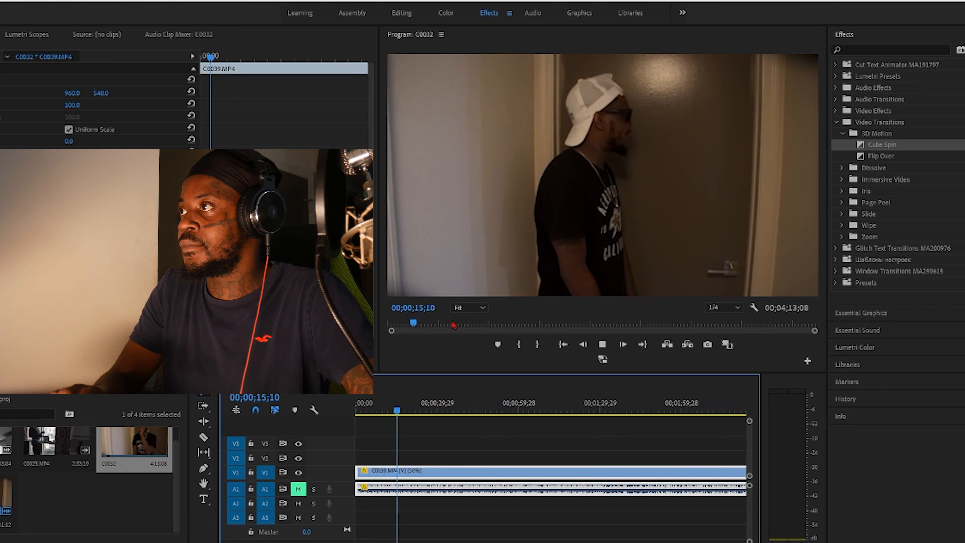
key("space")
right_click(423, 475)
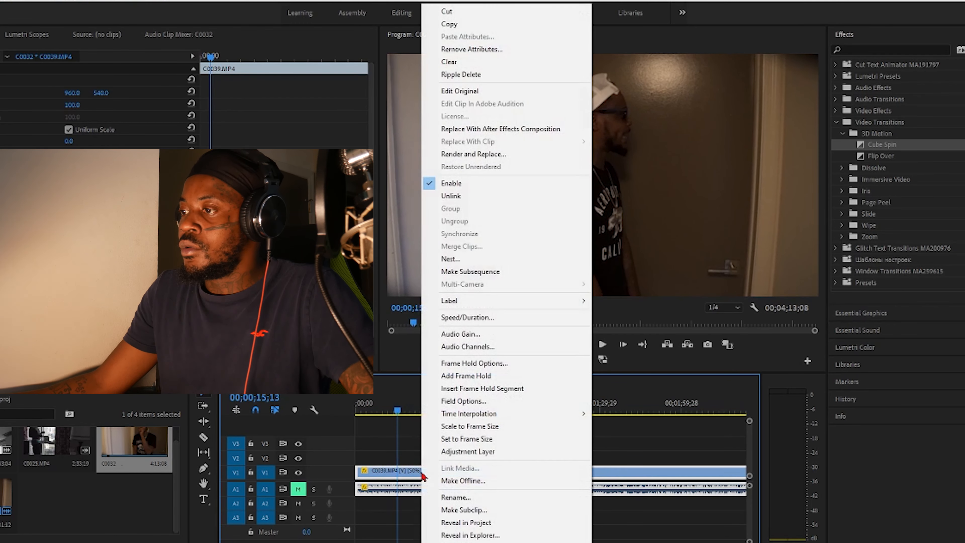
left_click(469, 196)
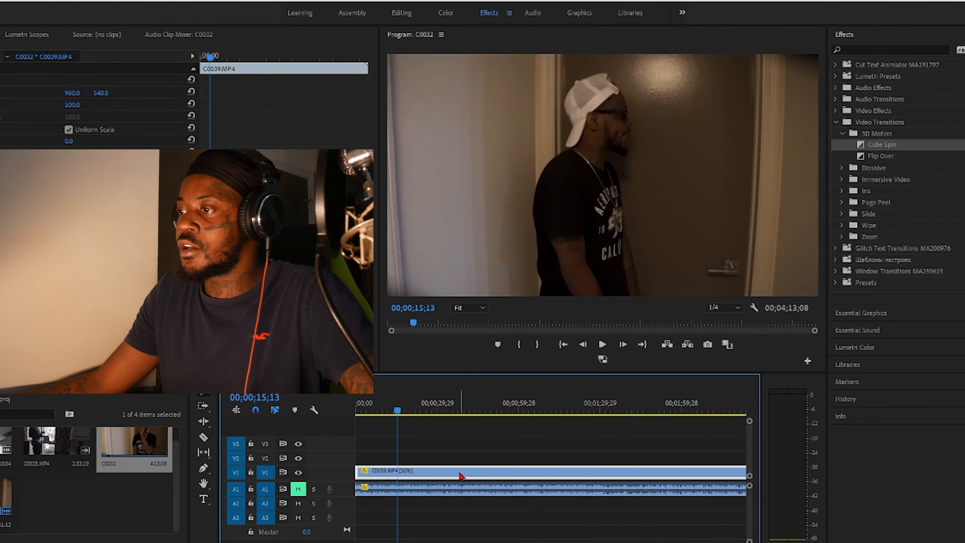